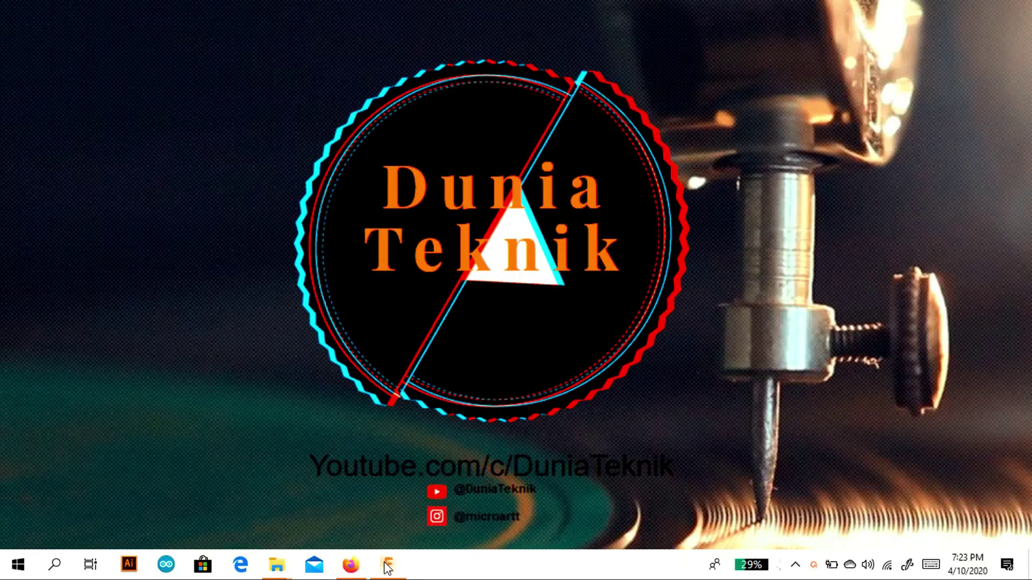
# Restore the Fusion 360 window from the taskbar
pyautogui.click(387, 566)
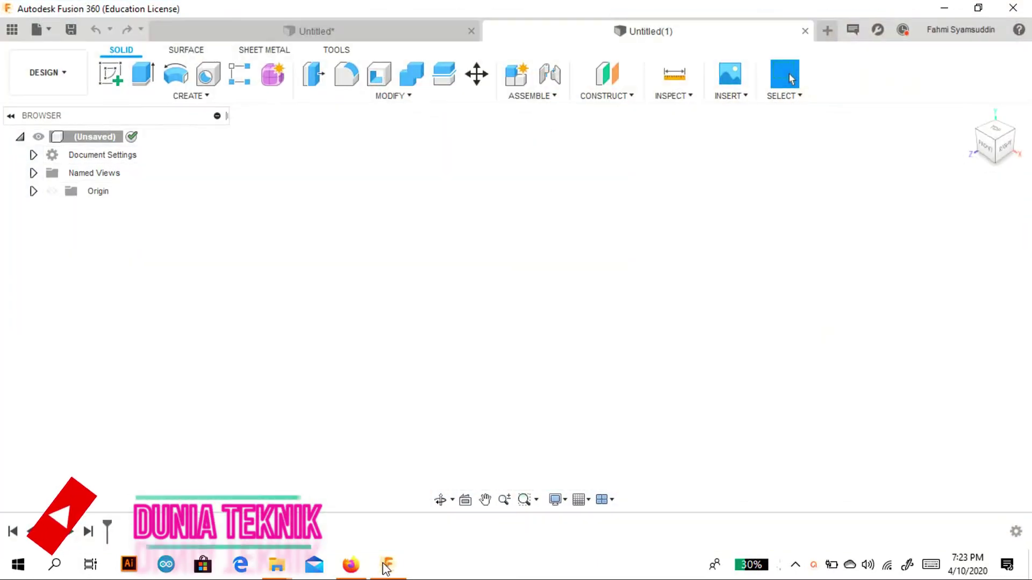
# Start a new sketch on the front-facing XY origin plane
pyautogui.click(111, 85)
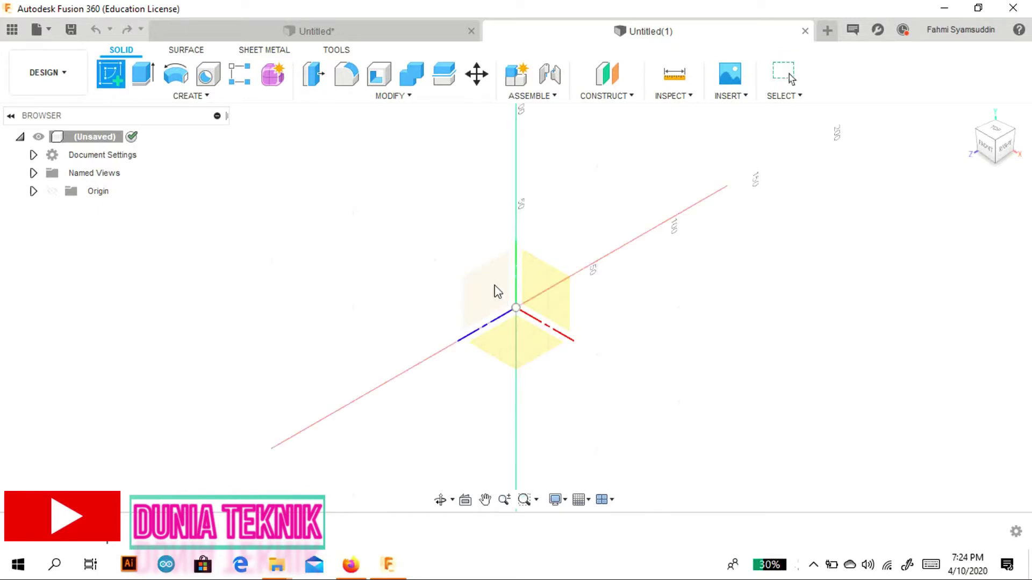
pyautogui.click(537, 279)
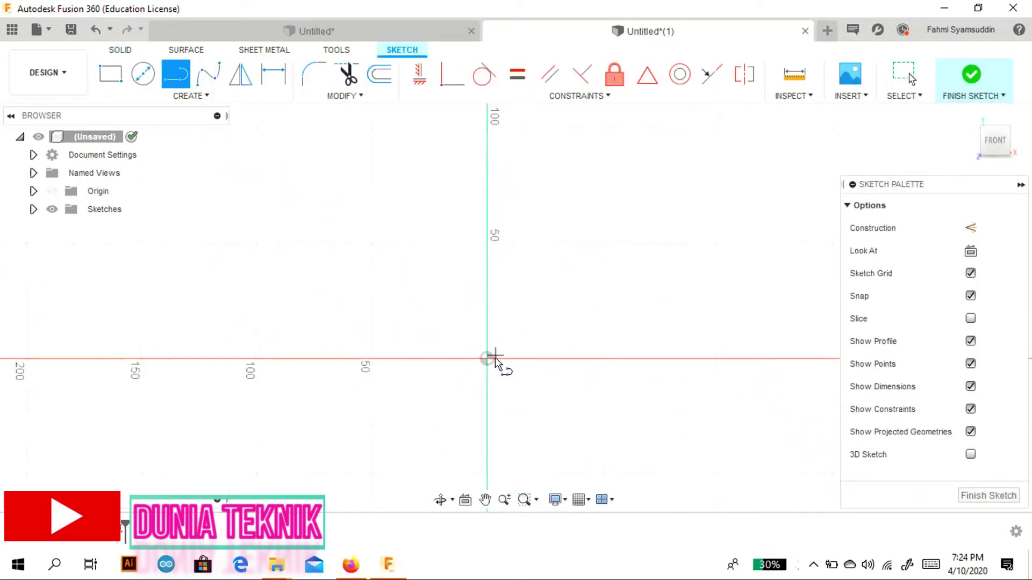
# Draw two 2.5 mm lines either side of the origin
pyautogui.scroll(3, 482, 362)
pyautogui.scroll(2, 482, 363)
pyautogui.write('2')
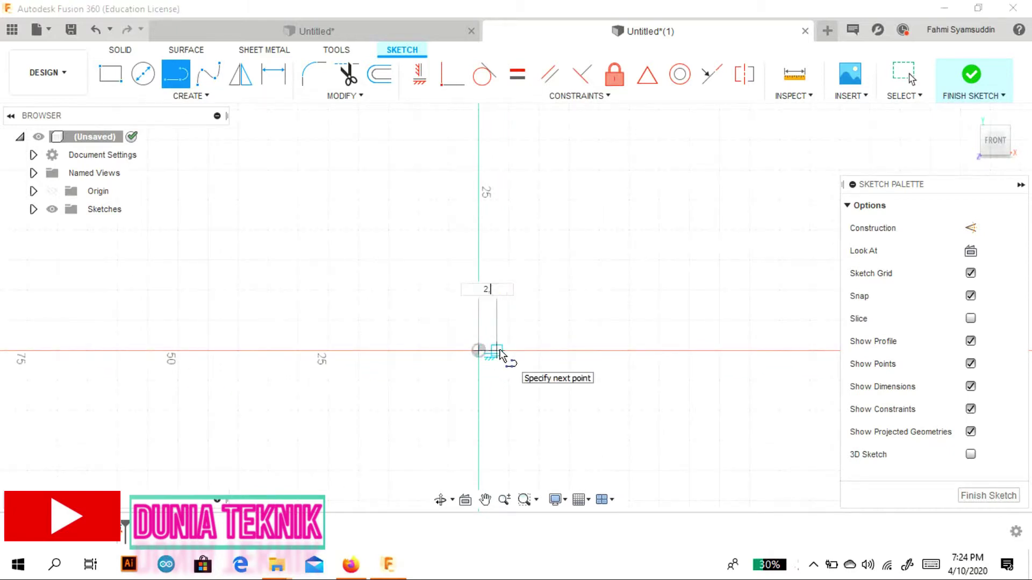
pyautogui.write('5')
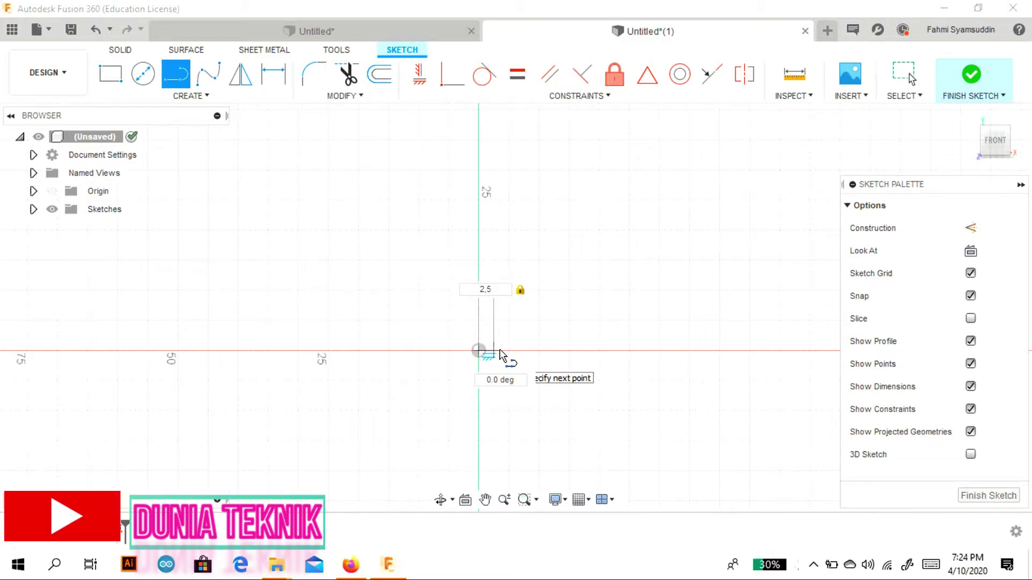
pyautogui.press('Return')
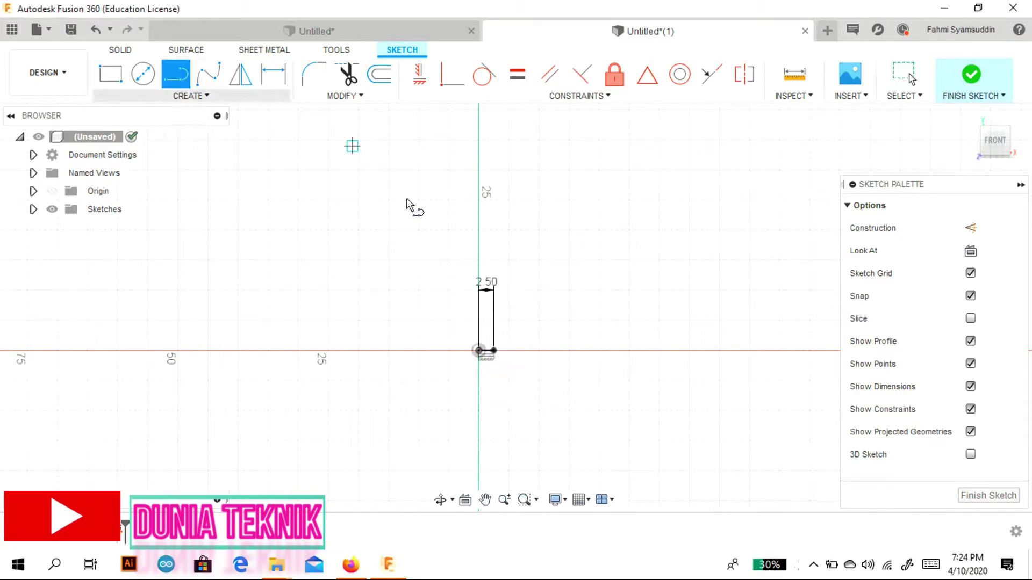
pyautogui.click(482, 355)
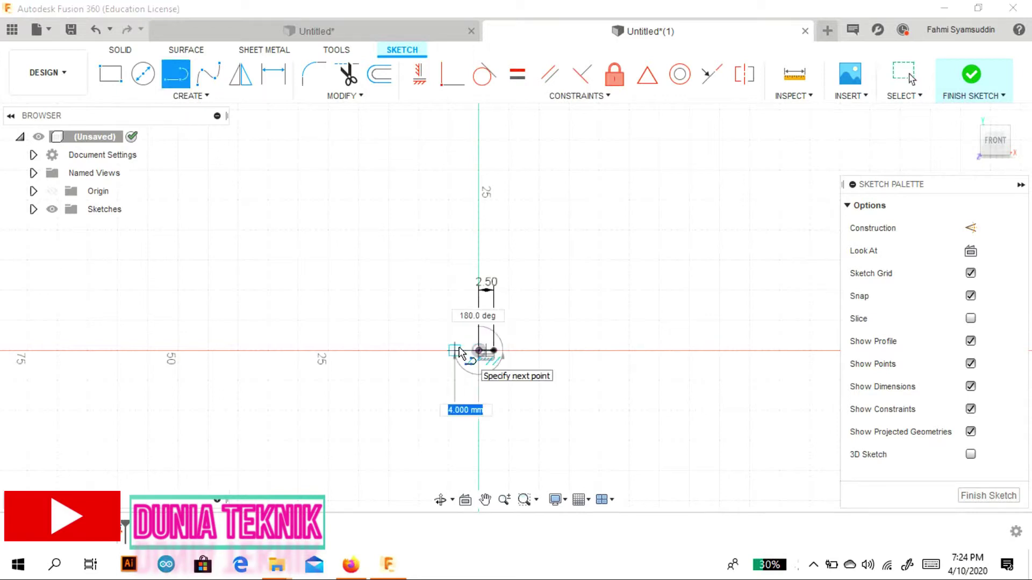
pyautogui.write(',5')
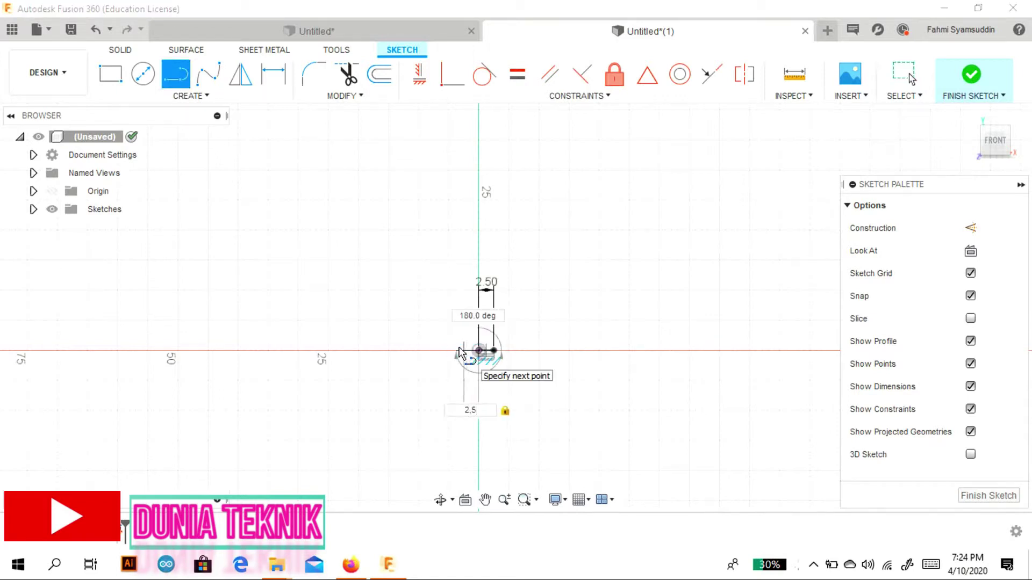
pyautogui.press('Return')
pyautogui.press('Escape')
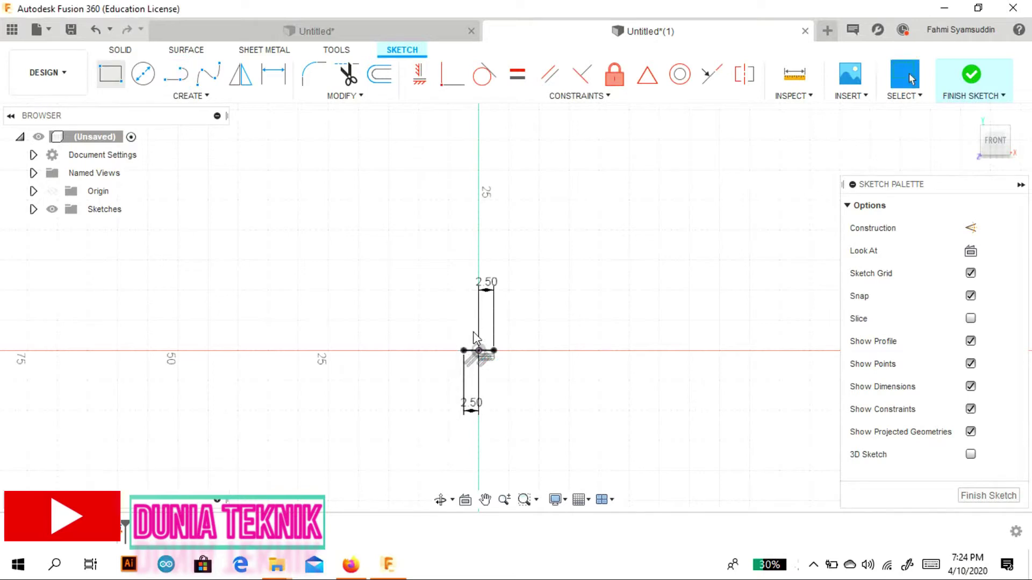
# Draw a 100 mm tall rectangle from the line end, forming the 5 mm strip
pyautogui.press('r')
pyautogui.click(504, 351)
pyautogui.write('100')
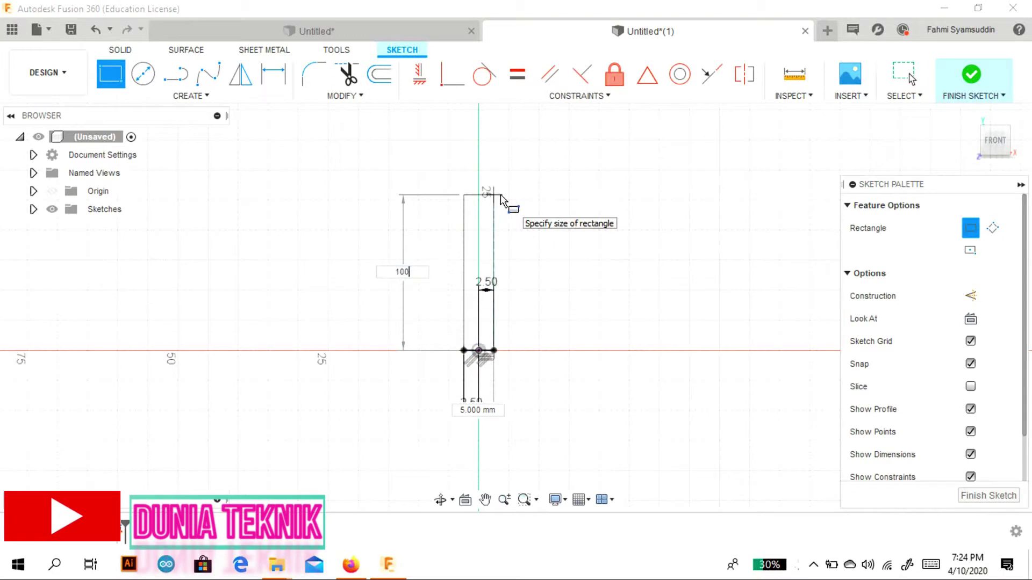
pyautogui.press('Tab')
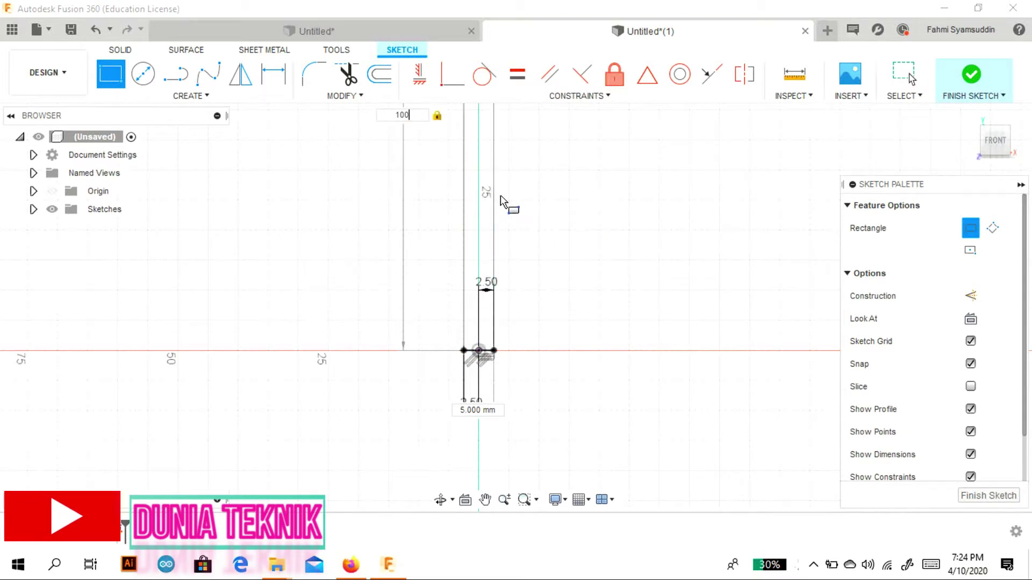
pyautogui.press('Return')
pyautogui.scroll(-5, 594, 276)
pyautogui.press('Escape')
pyautogui.scroll(2, 545, 333)
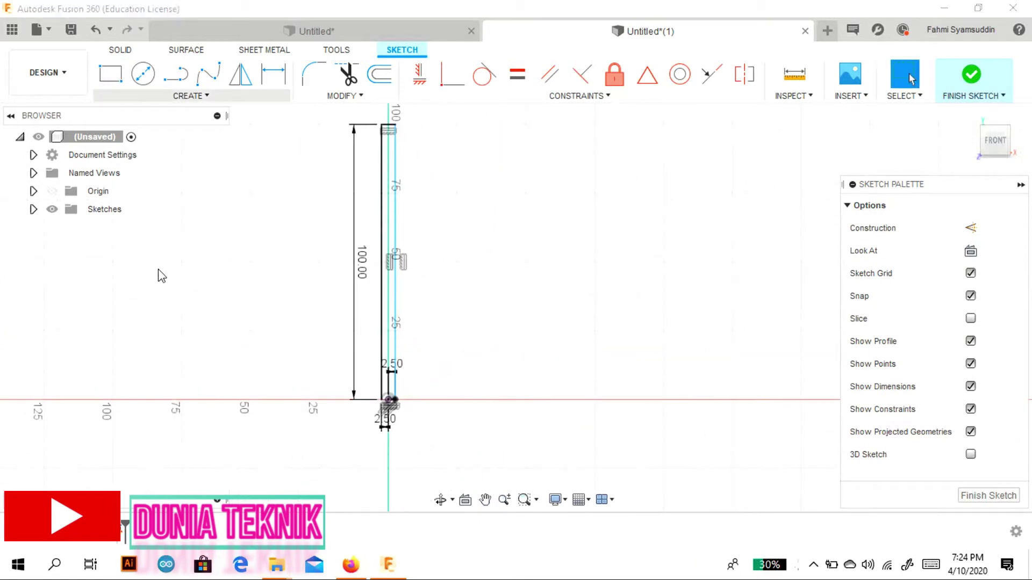
pyautogui.click(191, 96)
# Set up a circular pattern of the strip's edges centred on the origin
pyautogui.click(172, 342)
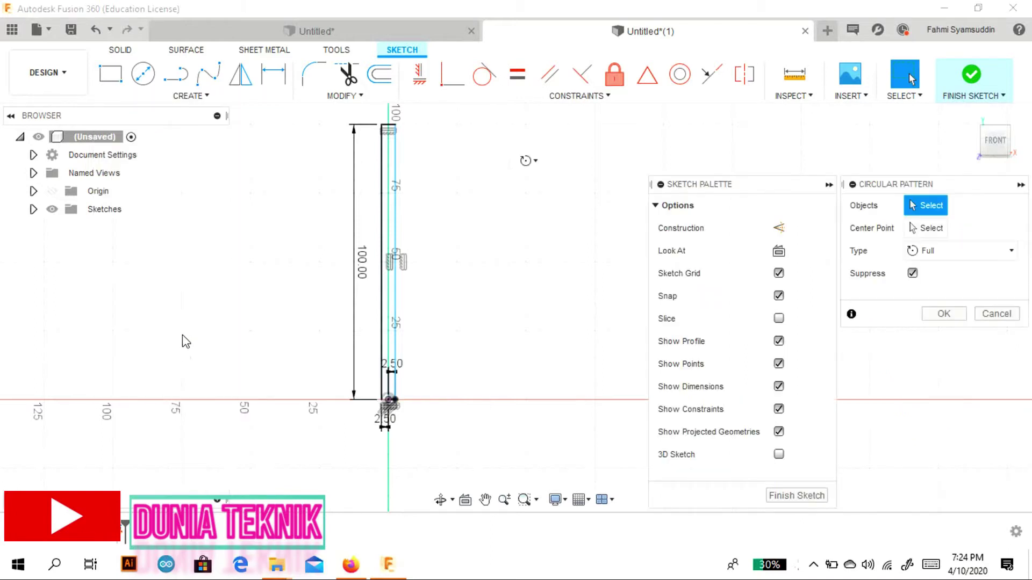
pyautogui.click(384, 315)
pyautogui.scroll(3, 411, 148)
pyautogui.click(401, 147)
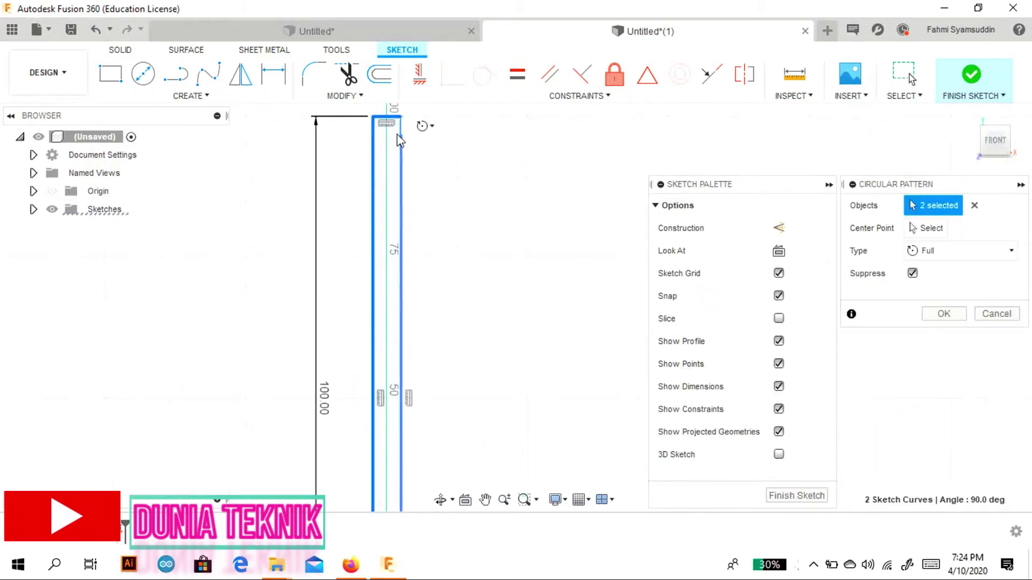
pyautogui.scroll(2, 401, 141)
pyautogui.moveTo(368, 264); pyautogui.dragTo(368, 316, button='middle')
pyautogui.scroll(-2, 376, 362)
pyautogui.scroll(-2, 351, 203)
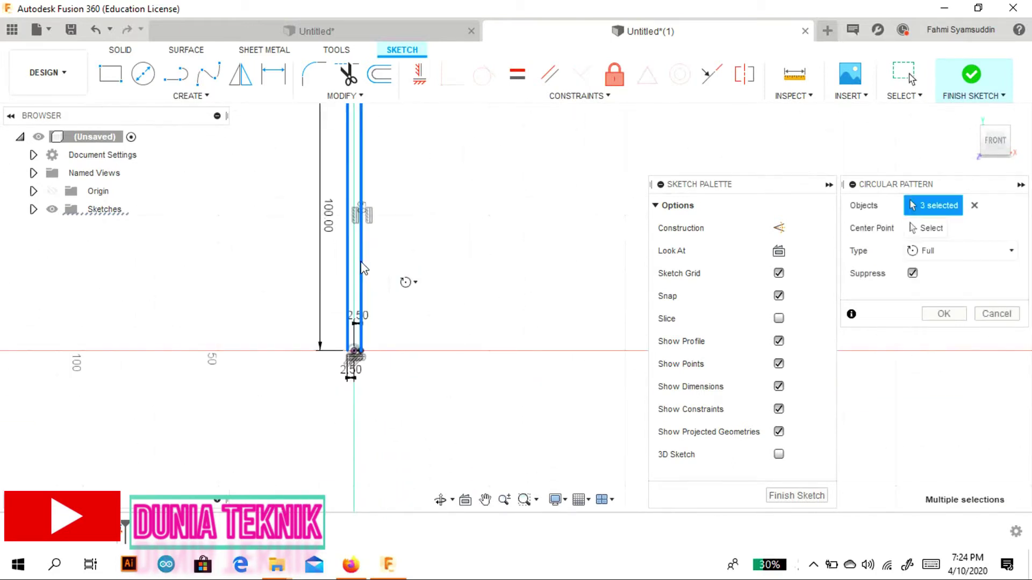
pyautogui.moveTo(288, 301); pyautogui.dragTo(330, 307, button='middle')
pyautogui.click(920, 228)
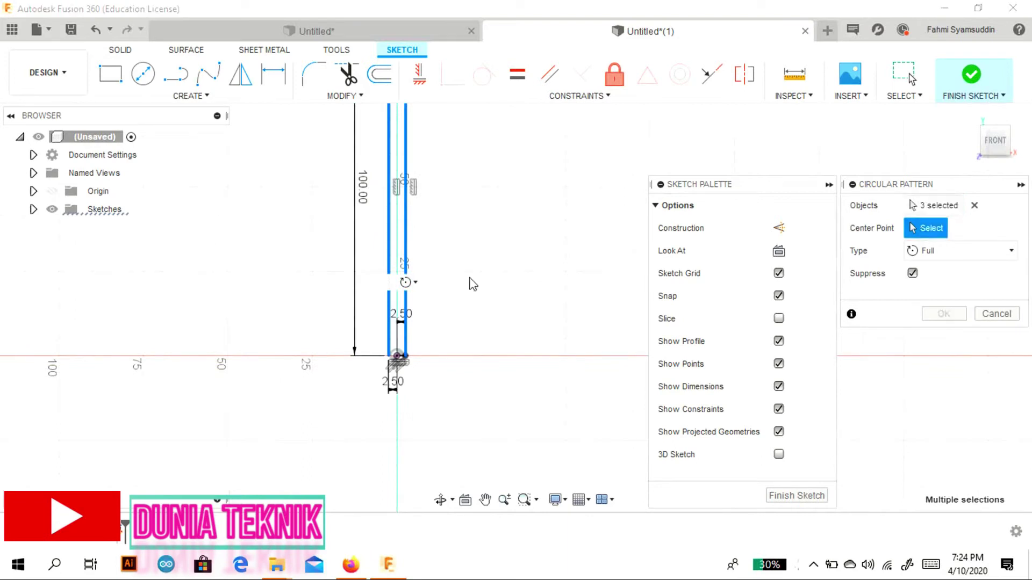
pyautogui.scroll(1, 395, 354)
pyautogui.click(397, 355)
pyautogui.write('4')
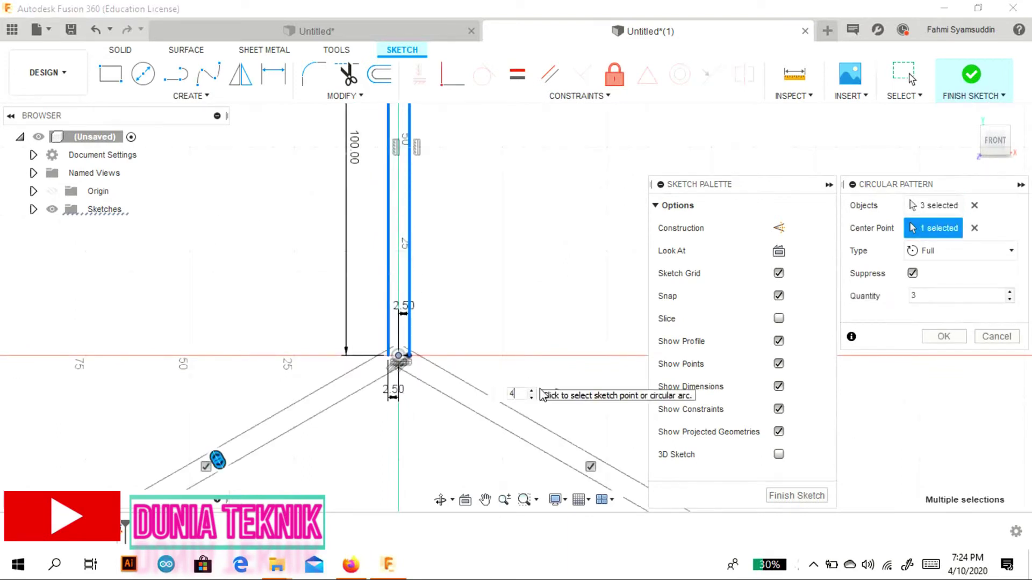
# Apply the four-copy pattern and trim the overlapping line pieces at the cross centre
pyautogui.click(943, 337)
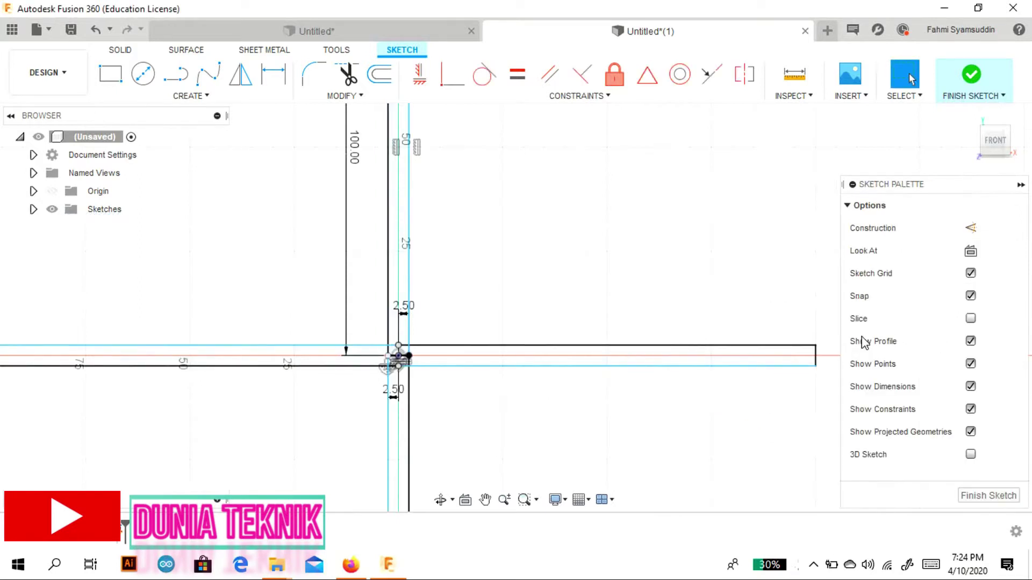
pyautogui.click(347, 73)
pyautogui.scroll(1, 401, 355)
pyautogui.scroll(3, 401, 355)
pyautogui.scroll(1, 401, 353)
pyautogui.click(398, 348)
pyautogui.click(413, 344)
pyautogui.click(407, 396)
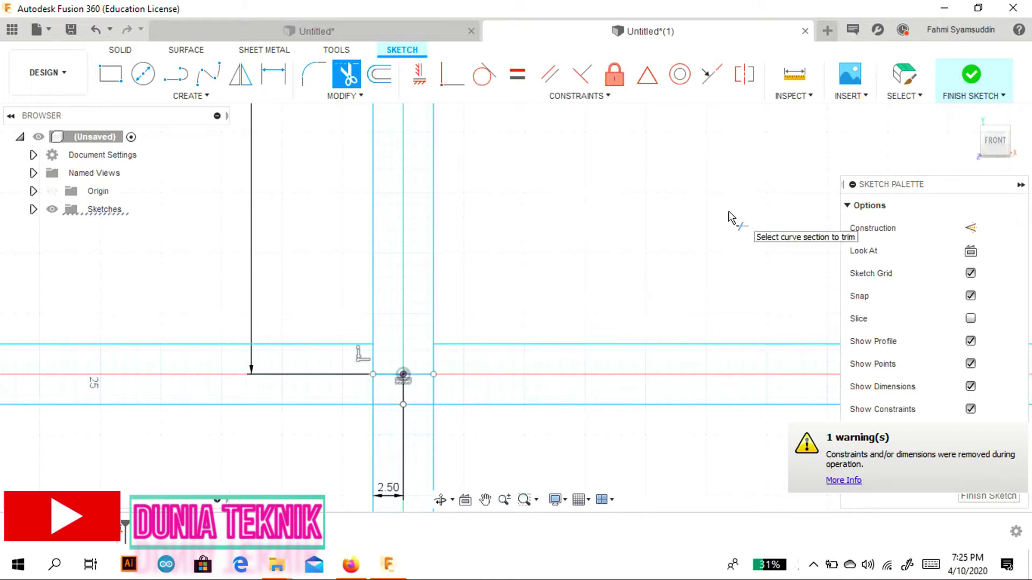
pyautogui.click(408, 407)
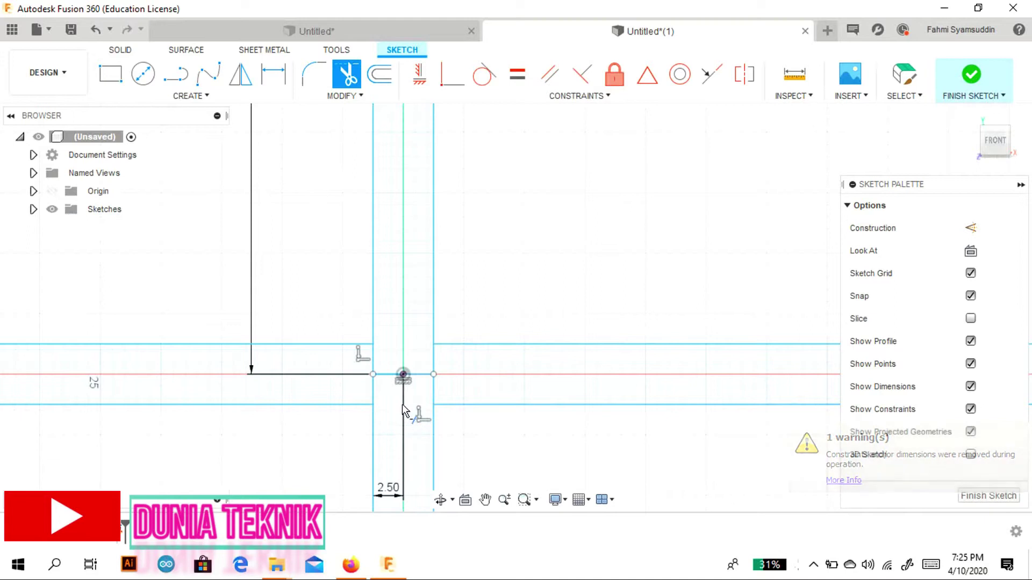
pyautogui.press('Escape')
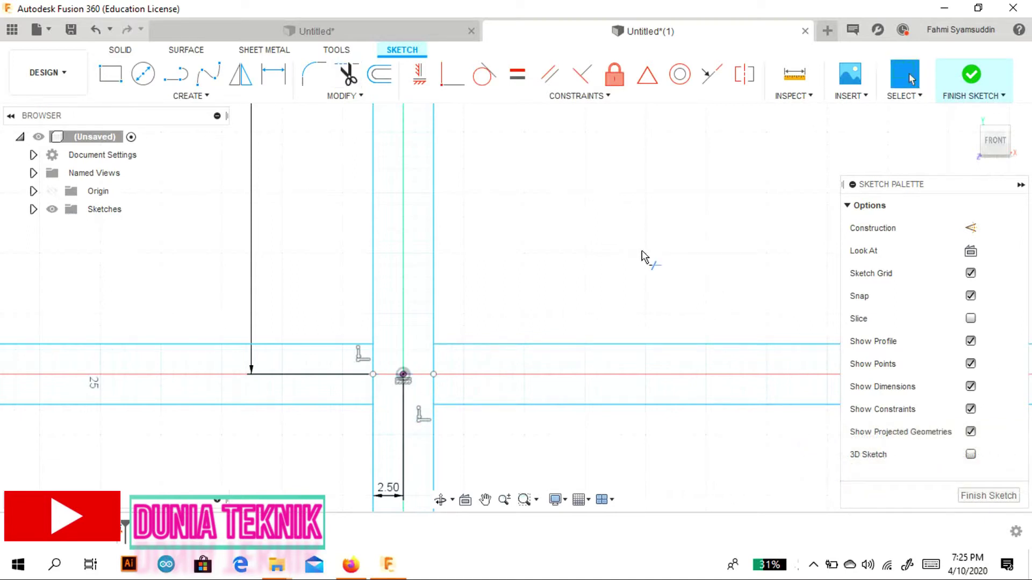
# Remove the bottom segment across the centre and cancel a stray line
pyautogui.click(424, 379)
pyautogui.click(176, 74)
pyautogui.click(373, 375)
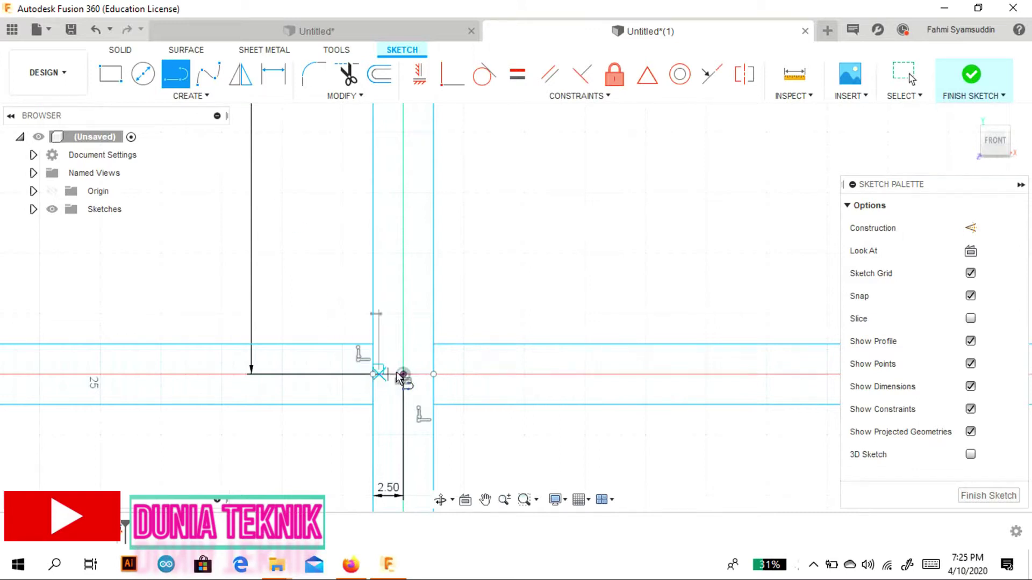
pyautogui.press('Escape')
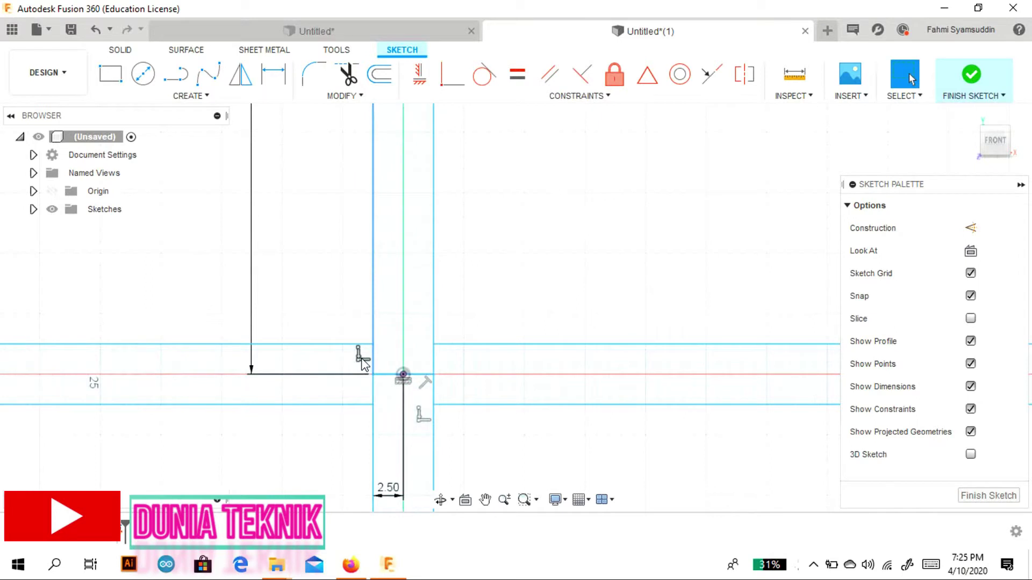
# Draw a 20 mm line upward from the centre point
pyautogui.click(176, 74)
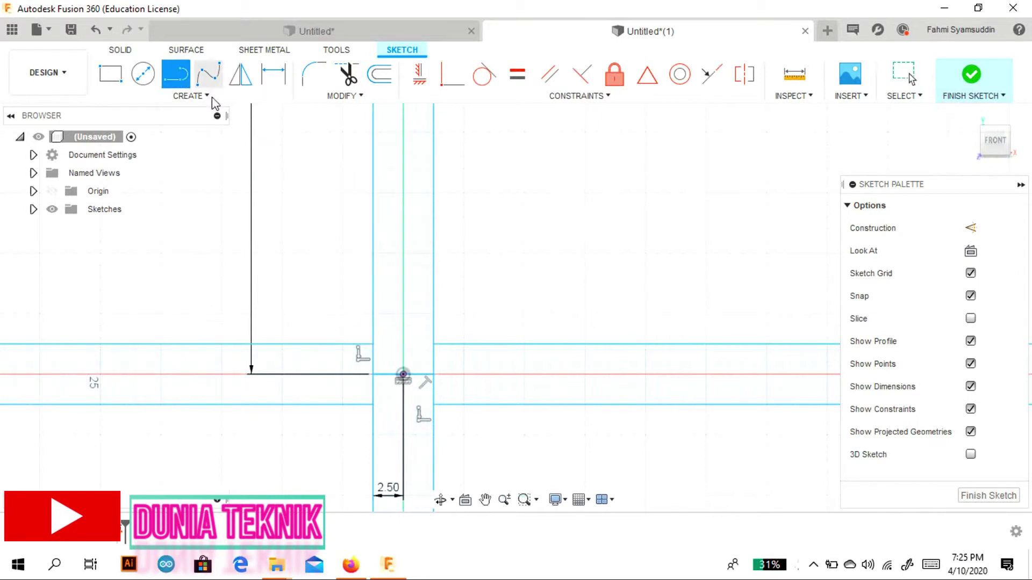
pyautogui.click(403, 375)
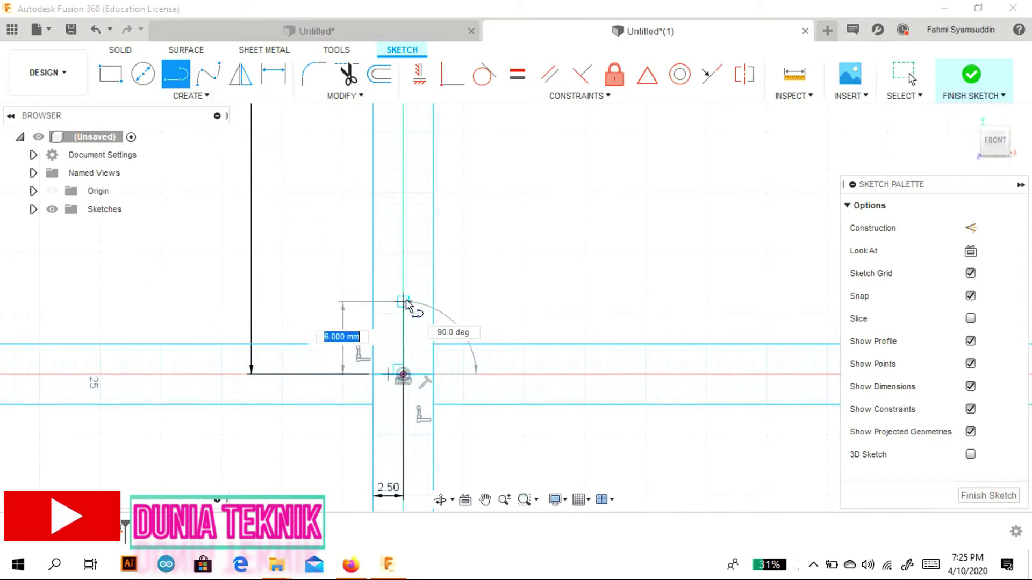
pyautogui.write('0')
pyautogui.press('Tab')
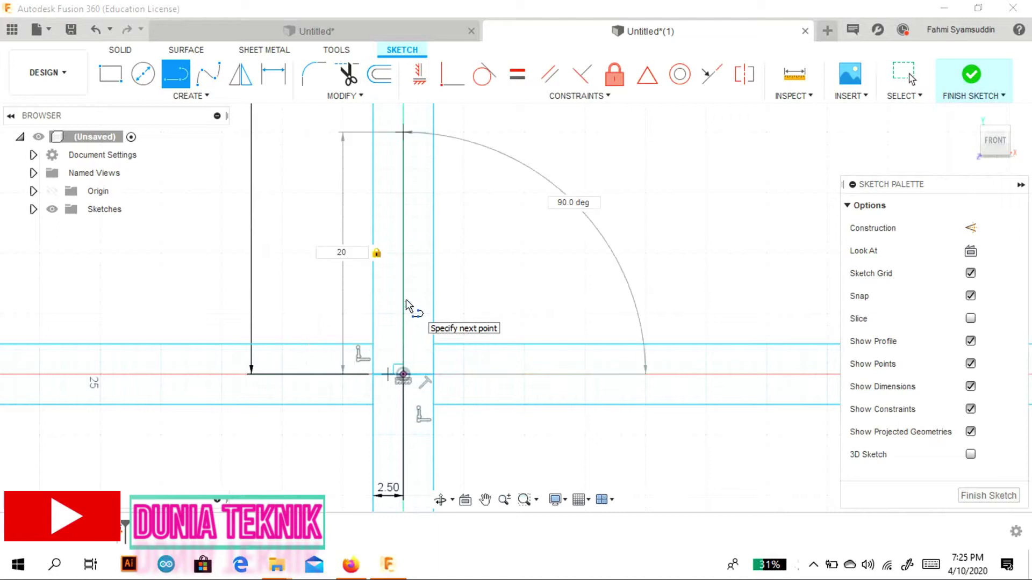
pyautogui.press('Return')
pyautogui.press('Escape')
# Draw a circle centred at the stem top with its bottom at the 20 mm mark
pyautogui.scroll(-2, 602, 396)
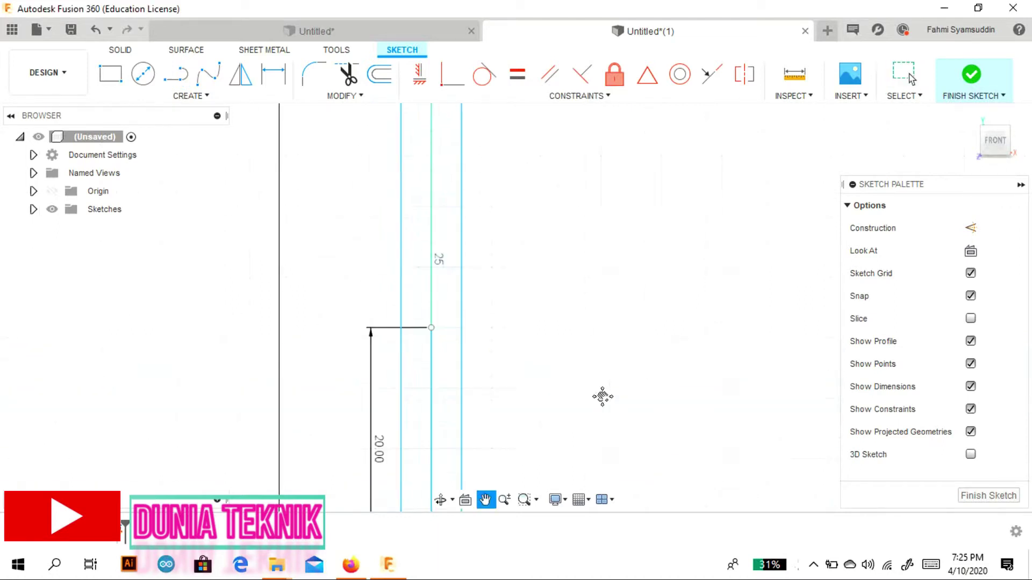
pyautogui.scroll(-2, 604, 395)
pyautogui.scroll(-1, 629, 256)
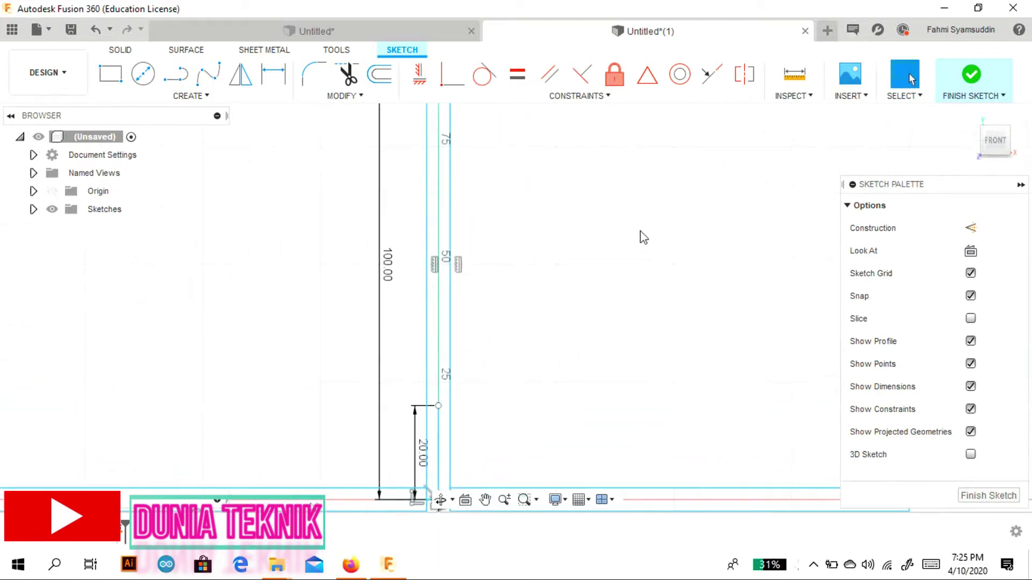
pyautogui.scroll(-1, 640, 235)
pyautogui.click(143, 73)
pyautogui.scroll(1, 441, 204)
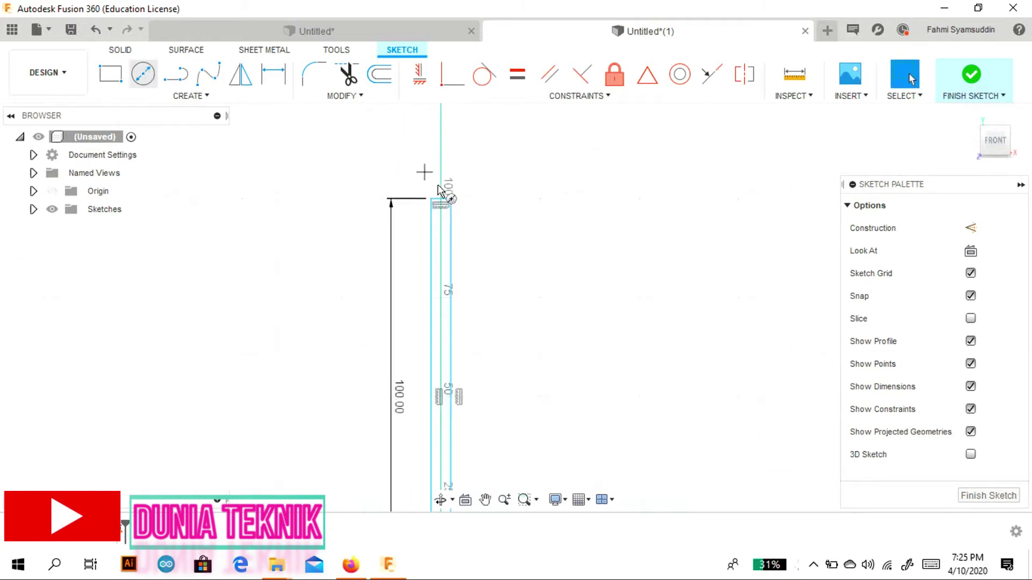
pyautogui.scroll(1, 441, 209)
pyautogui.click(441, 201)
pyautogui.moveTo(438, 392); pyautogui.dragTo(429, 219, button='middle')
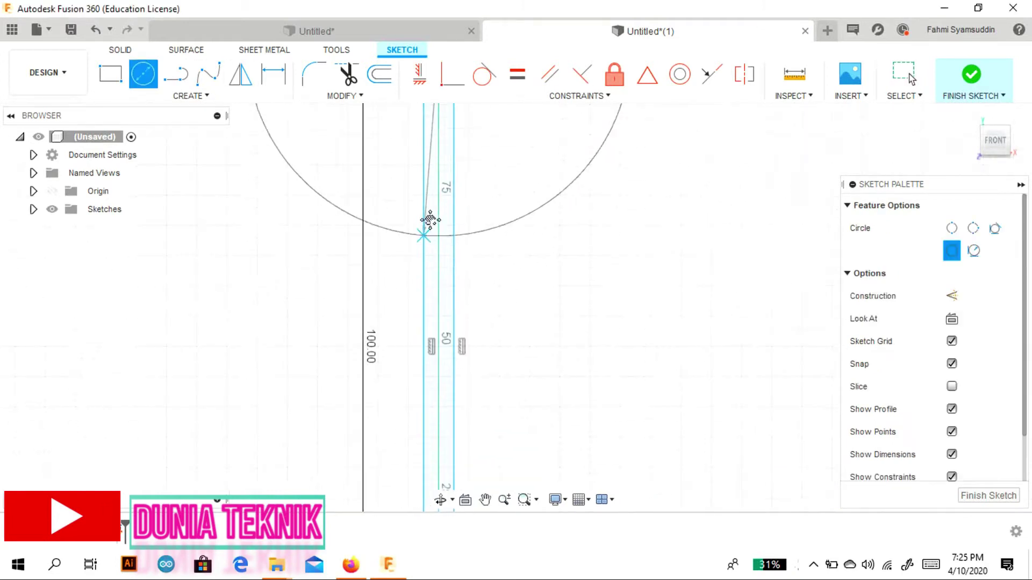
pyautogui.moveTo(432, 407); pyautogui.dragTo(419, 329, button='middle')
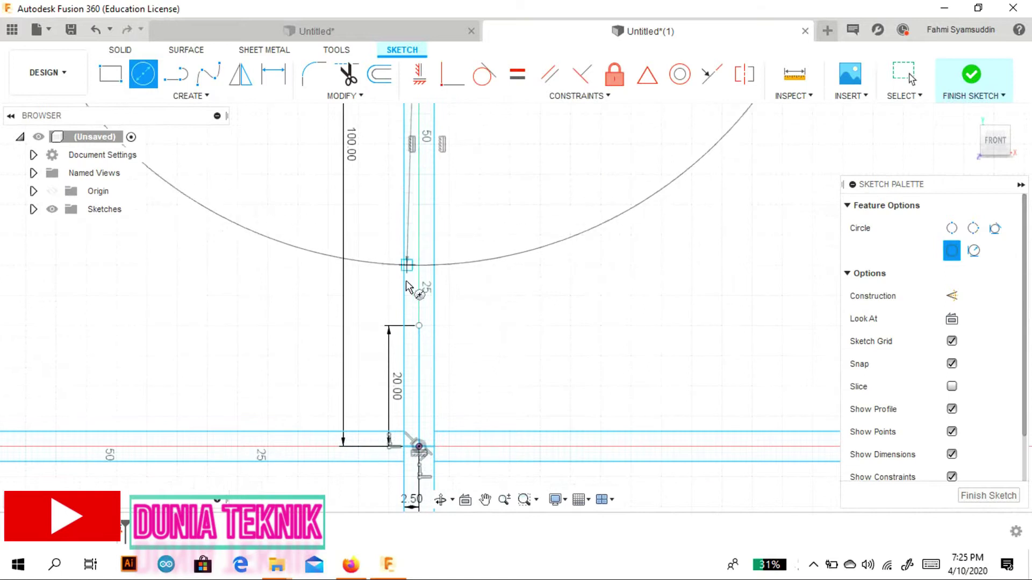
pyautogui.click(419, 329)
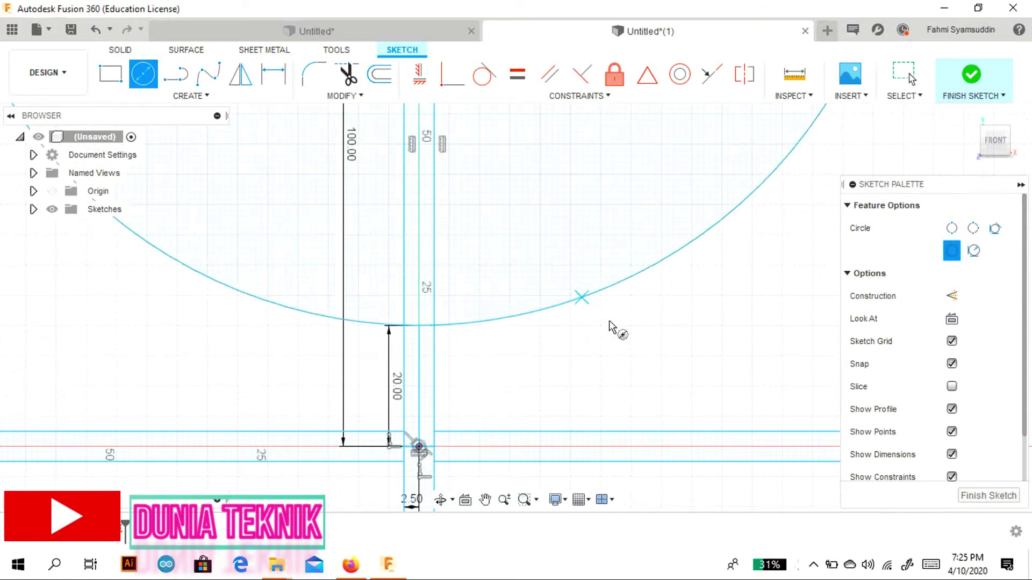
pyautogui.press('Escape')
pyautogui.scroll(-2, 636, 342)
pyautogui.scroll(-3, 516, 242)
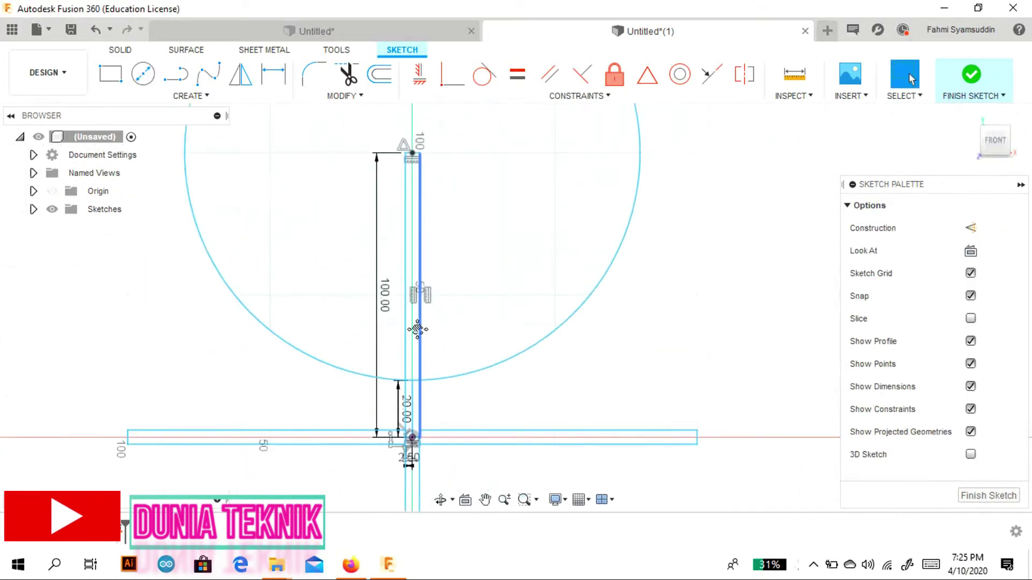
pyautogui.click(389, 76)
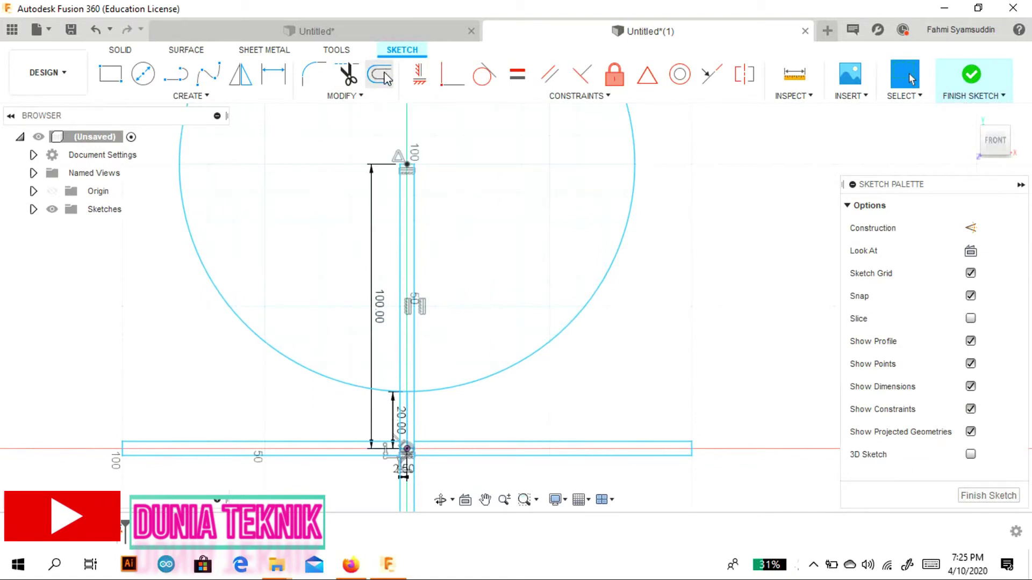
# Offset the large circle 2.5 mm inward to create the inner ring circle
pyautogui.click(557, 342)
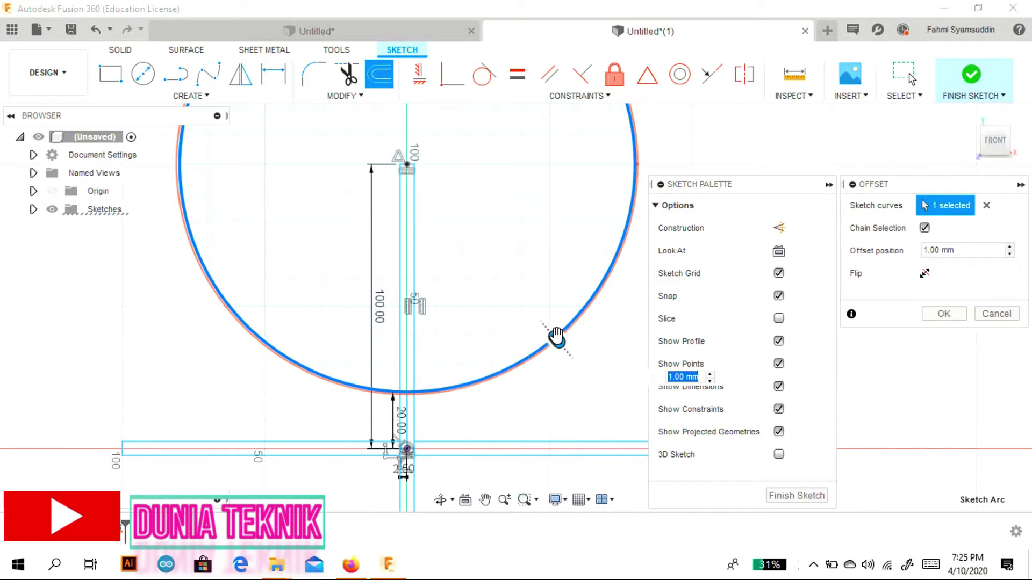
pyautogui.moveTo(557, 337)
pyautogui.mouseDown()
pyautogui.moveTo(559, 345)
pyautogui.moveTo(545, 331)
pyautogui.mouseUp()
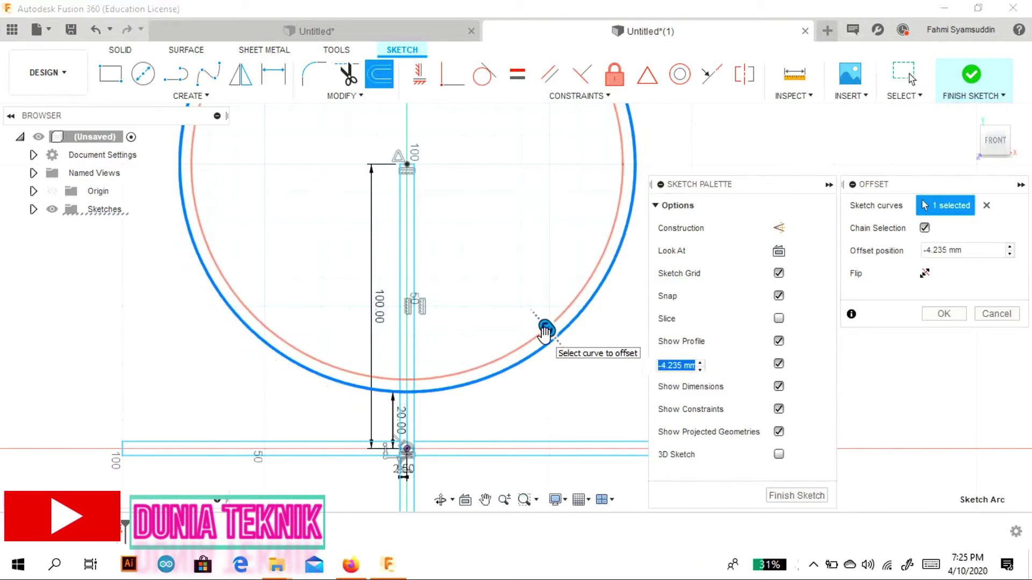
pyautogui.press('Return')
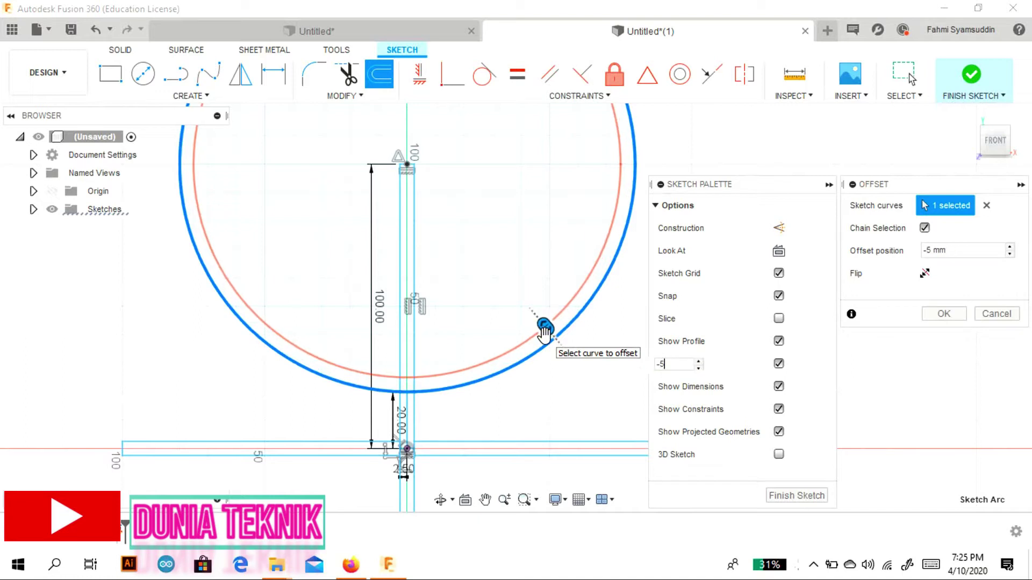
pyautogui.write('-3')
pyautogui.press('Return')
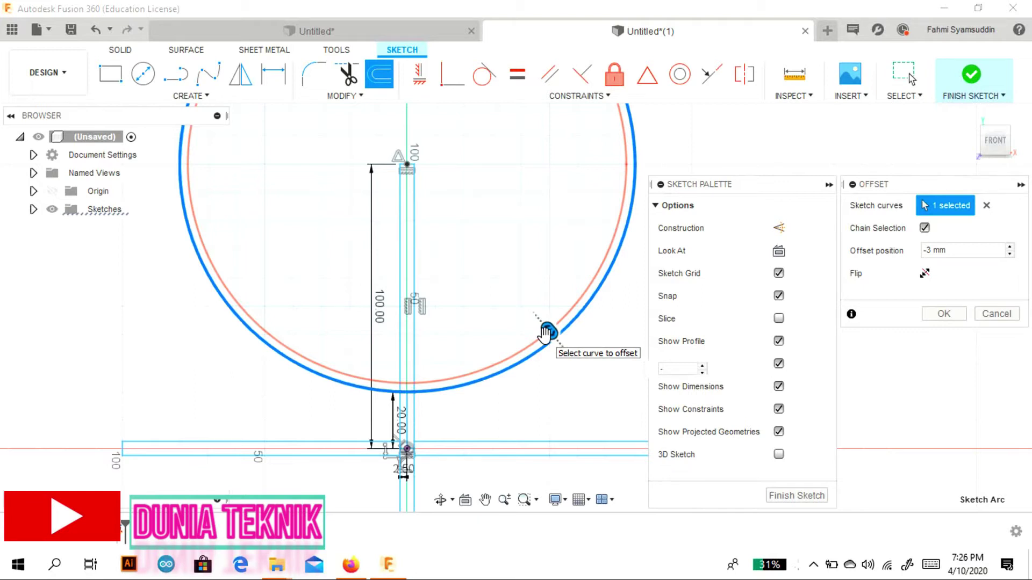
pyautogui.write('24')
pyautogui.press('Return')
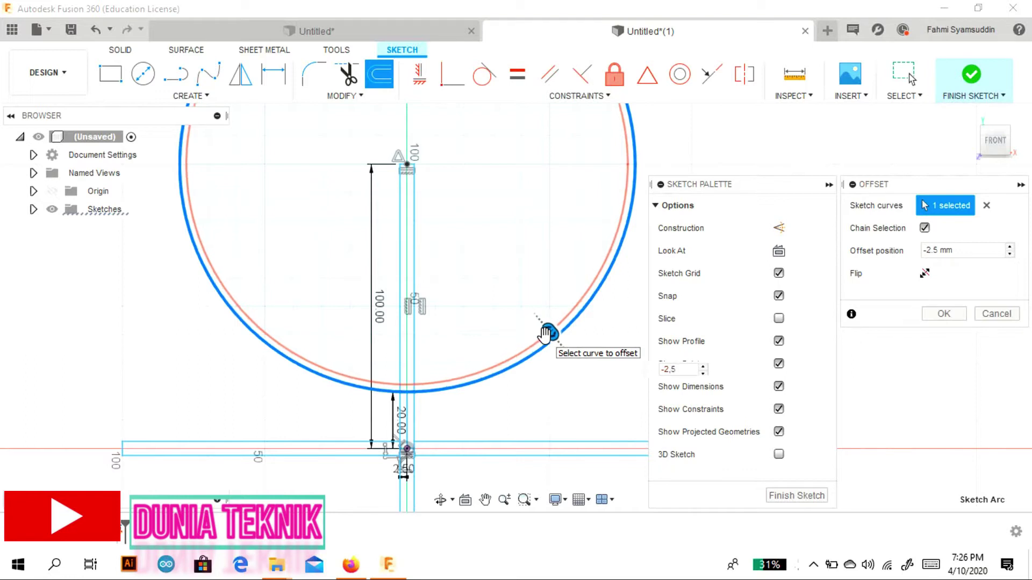
pyautogui.click(933, 314)
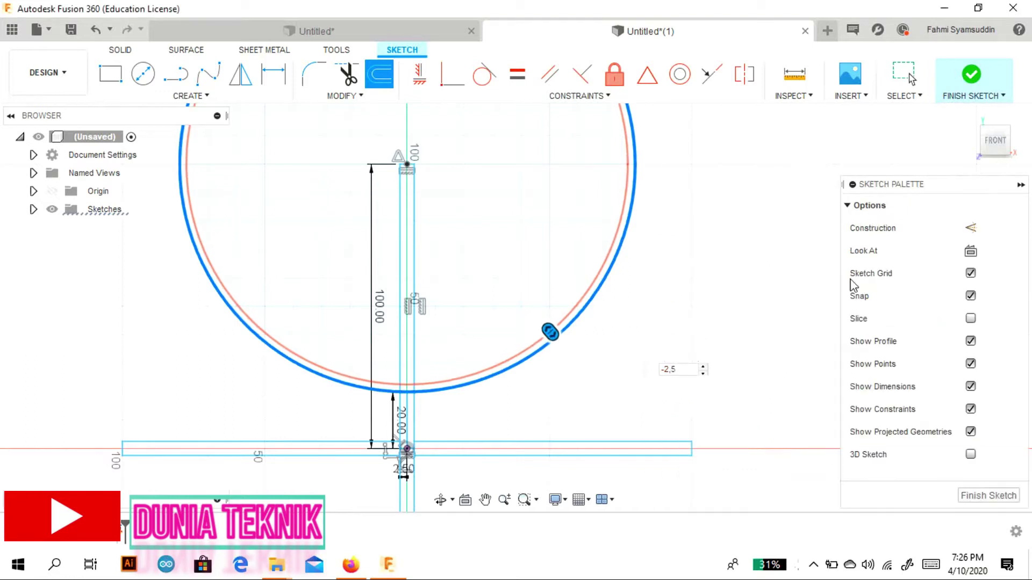
# Mirror both ring circles across the horizontal axis
pyautogui.click(247, 86)
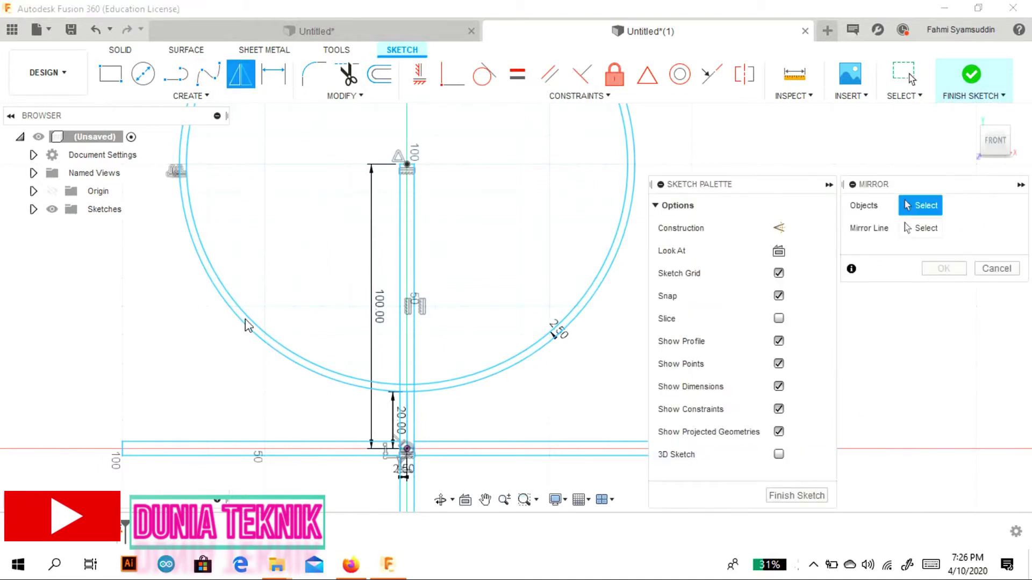
pyautogui.click(243, 329)
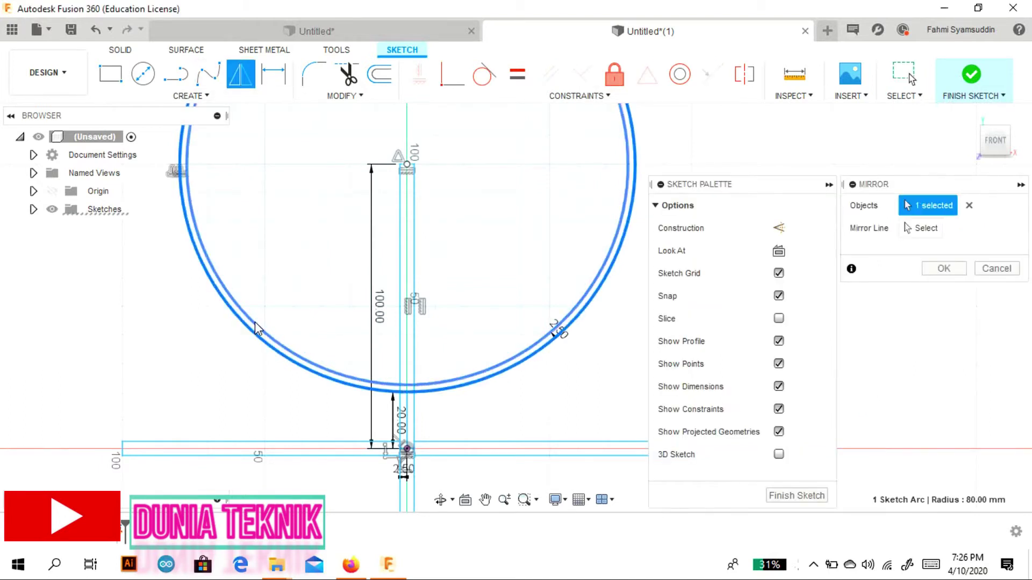
pyautogui.click(922, 228)
pyautogui.moveTo(505, 355); pyautogui.dragTo(509, 256, button='middle')
pyautogui.scroll(3, 411, 354)
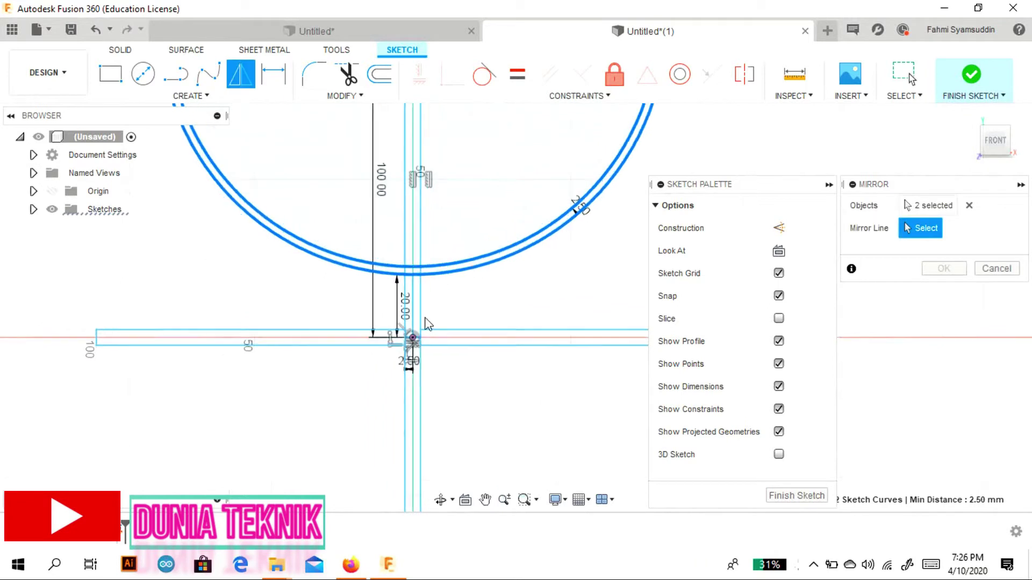
pyautogui.click(415, 351)
pyautogui.moveTo(511, 389)
pyautogui.mouseDown(button='middle')
pyautogui.moveTo(501, 310)
pyautogui.moveTo(484, 323)
pyautogui.mouseUp(button='middle')
pyautogui.scroll(-2, 501, 310)
pyautogui.scroll(-2, 501, 311)
pyautogui.scroll(-2, 546, 325)
pyautogui.click(944, 268)
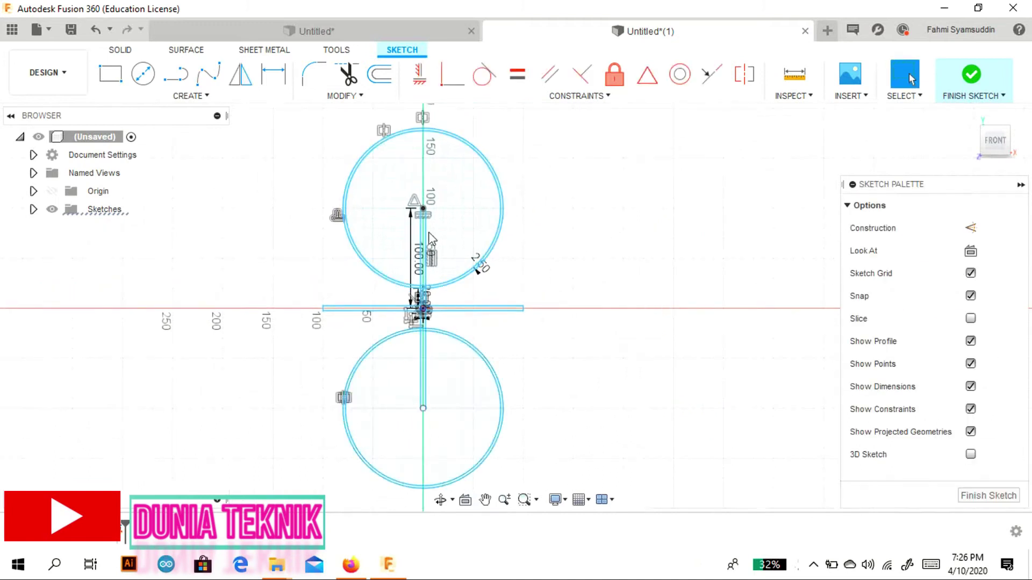
# Create a 200 mm diameter sphere centred on the sketch origin
pyautogui.click(122, 50)
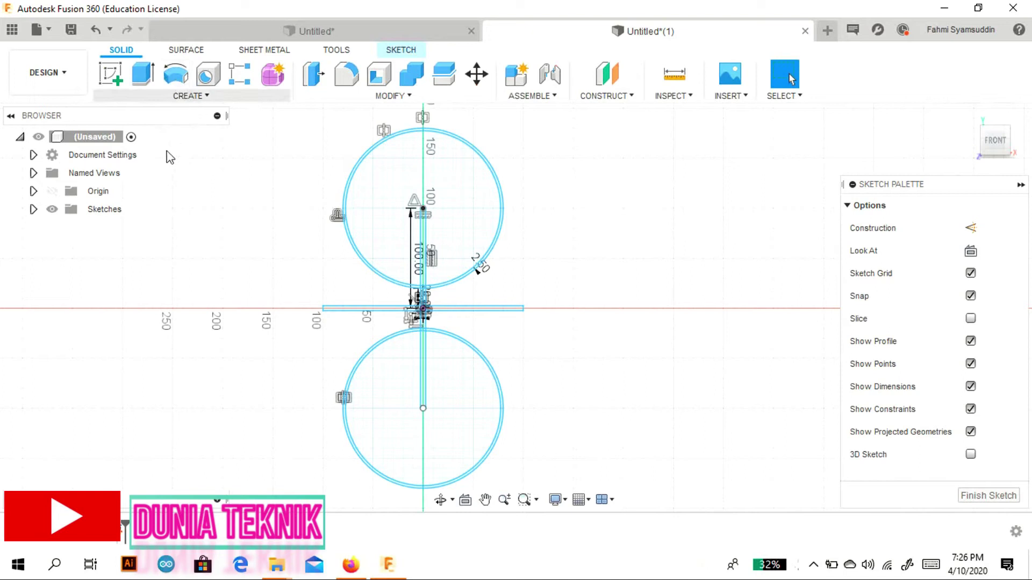
pyautogui.click(191, 96)
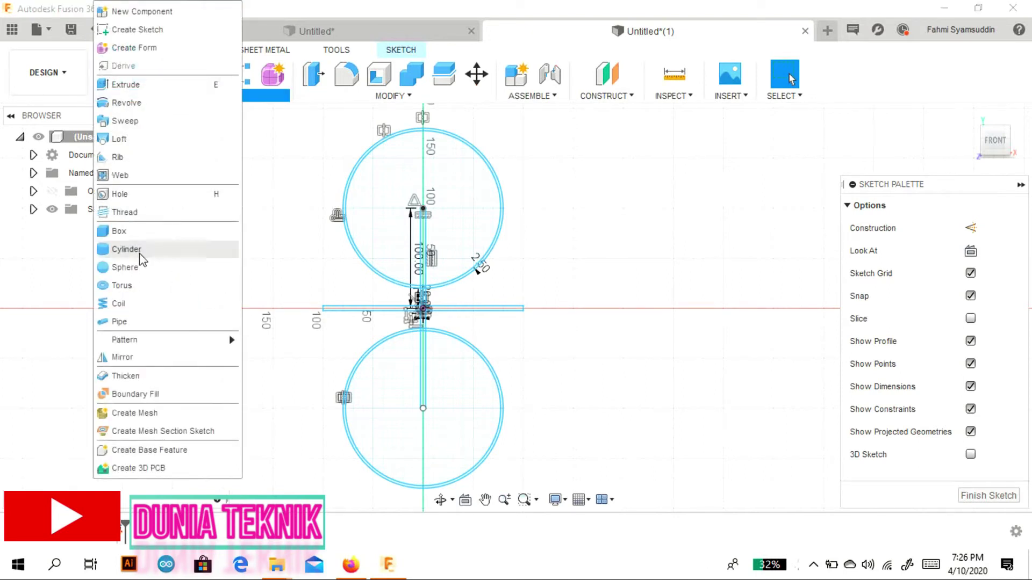
pyautogui.click(121, 267)
pyautogui.click(423, 308)
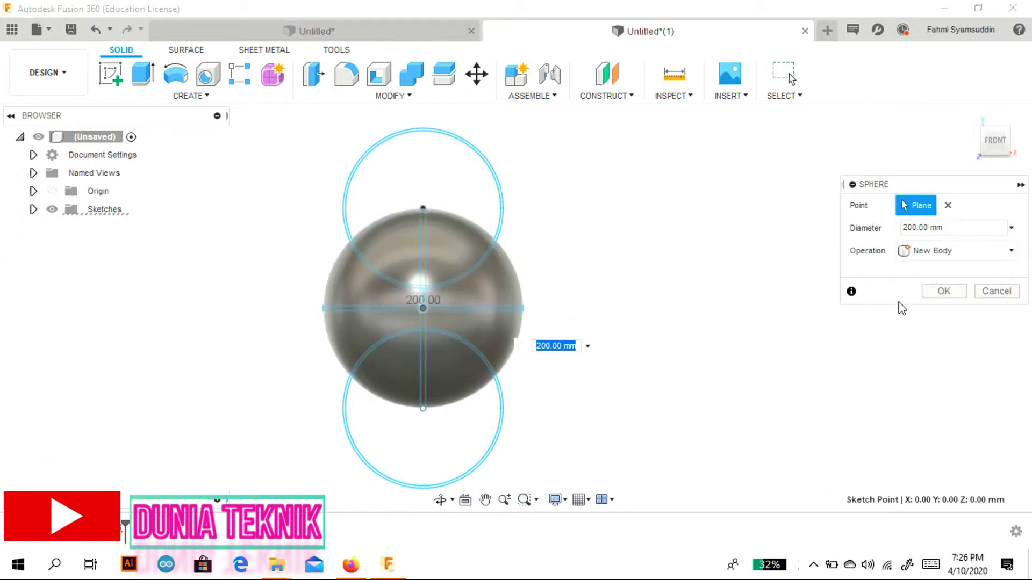
pyautogui.scroll(2, 443, 308)
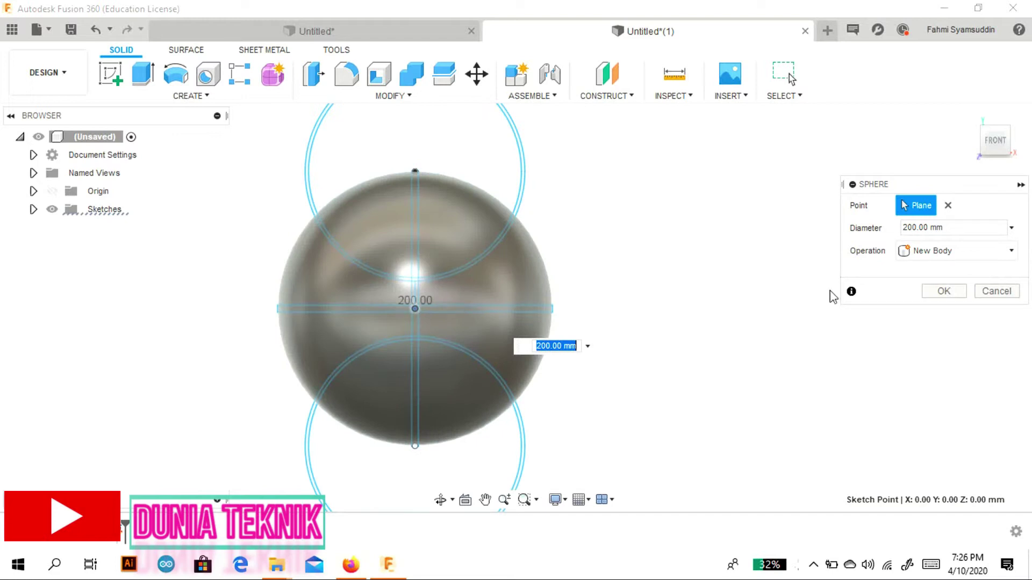
pyautogui.click(952, 291)
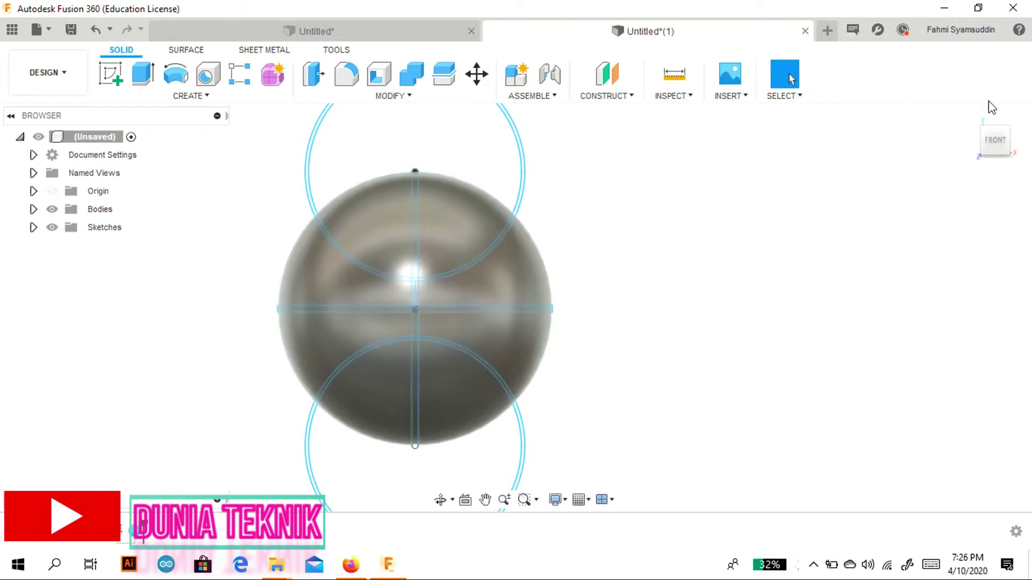
pyautogui.moveTo(994, 140)
pyautogui.mouseDown()
pyautogui.moveTo(1011, 146)
pyautogui.moveTo(999, 155)
pyautogui.mouseUp()
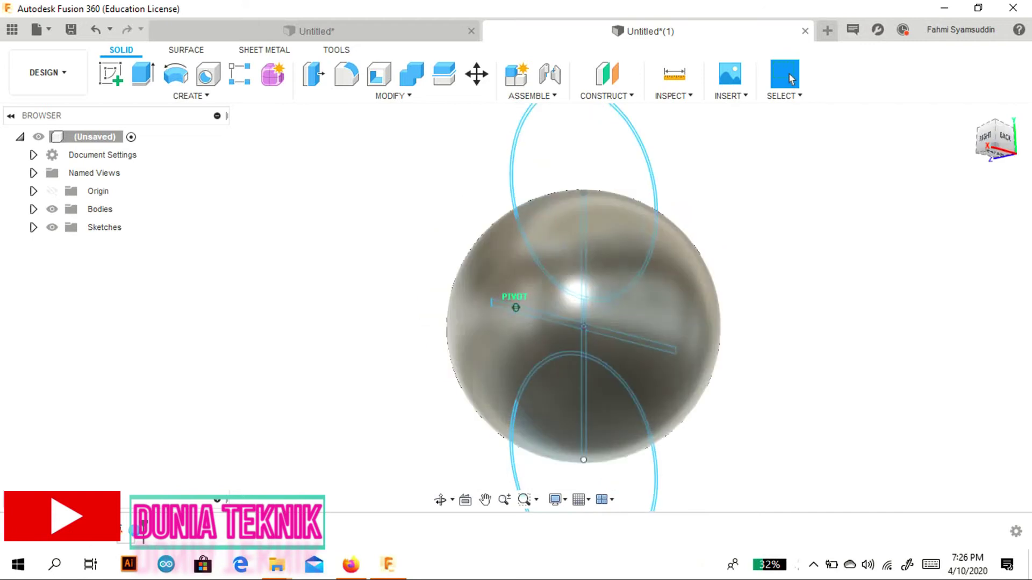
# Start an extrude and pick the ring, stem and bar profiles with the sphere hidden
pyautogui.click(1003, 135)
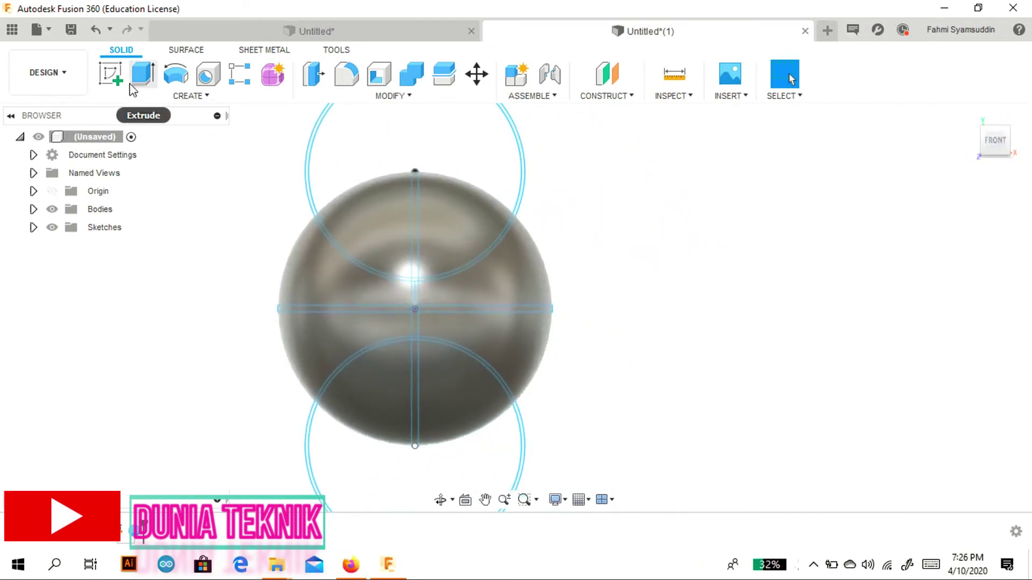
pyautogui.click(143, 75)
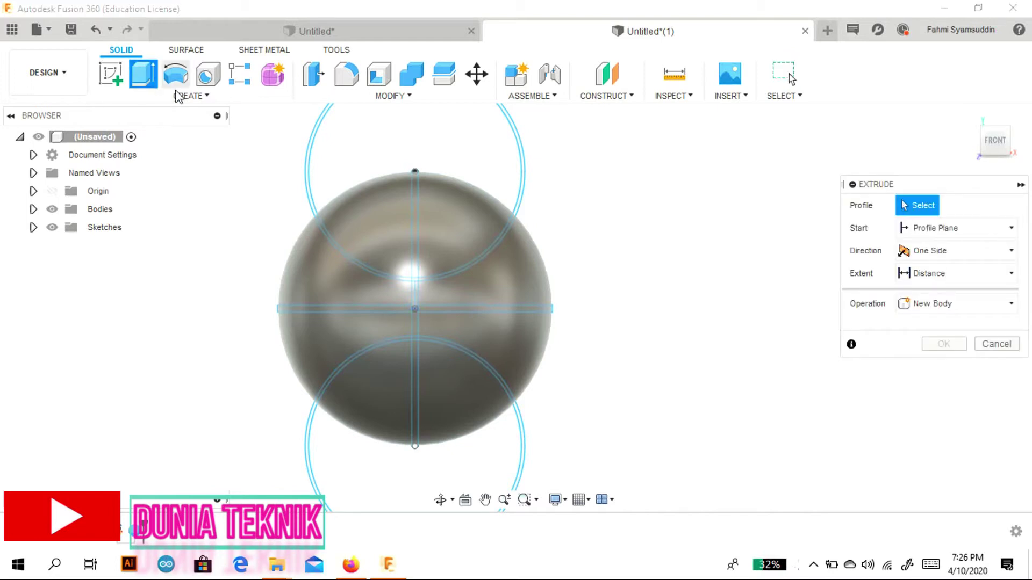
pyautogui.scroll(2, 481, 216)
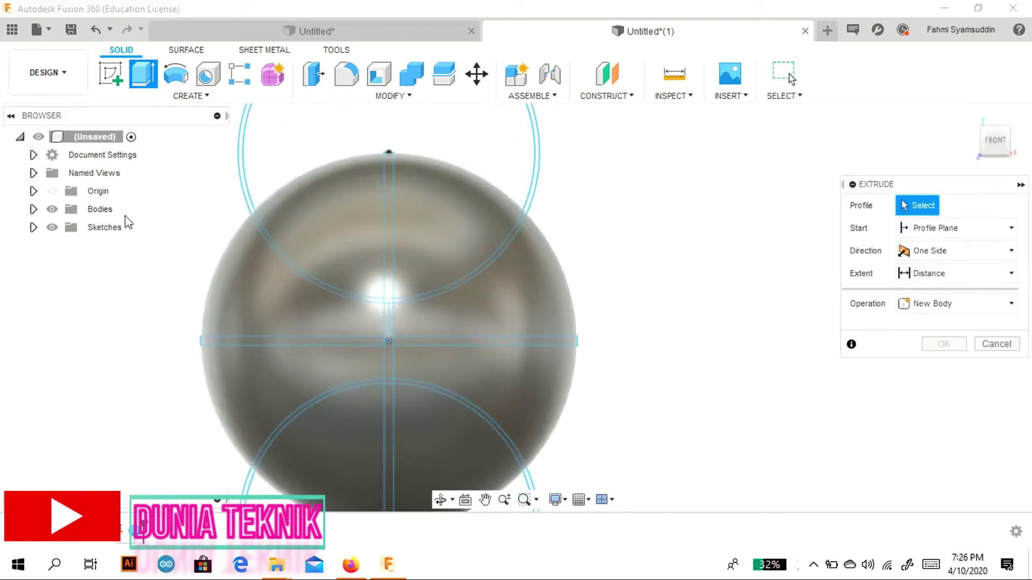
pyautogui.click(52, 211)
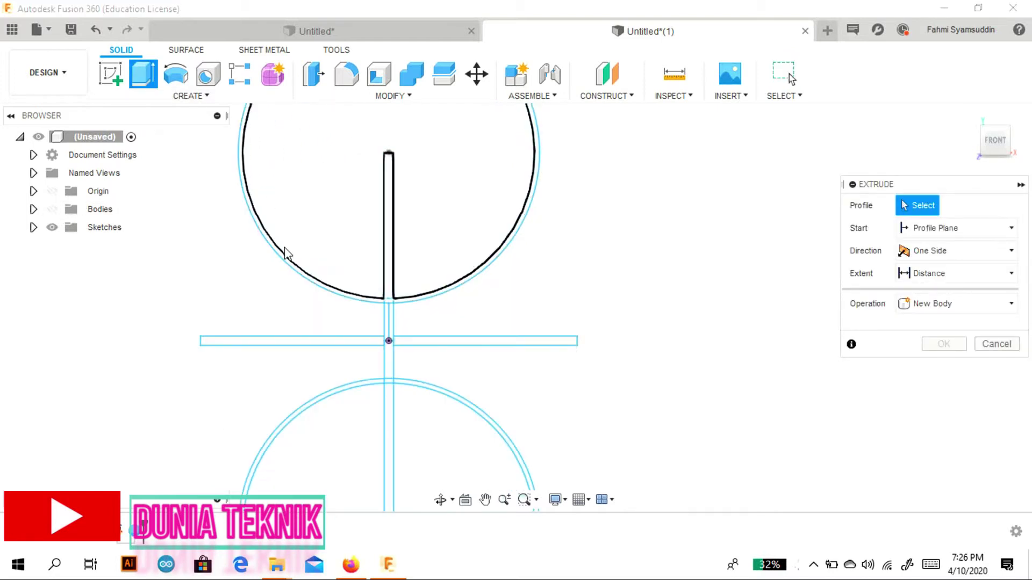
pyautogui.click(291, 265)
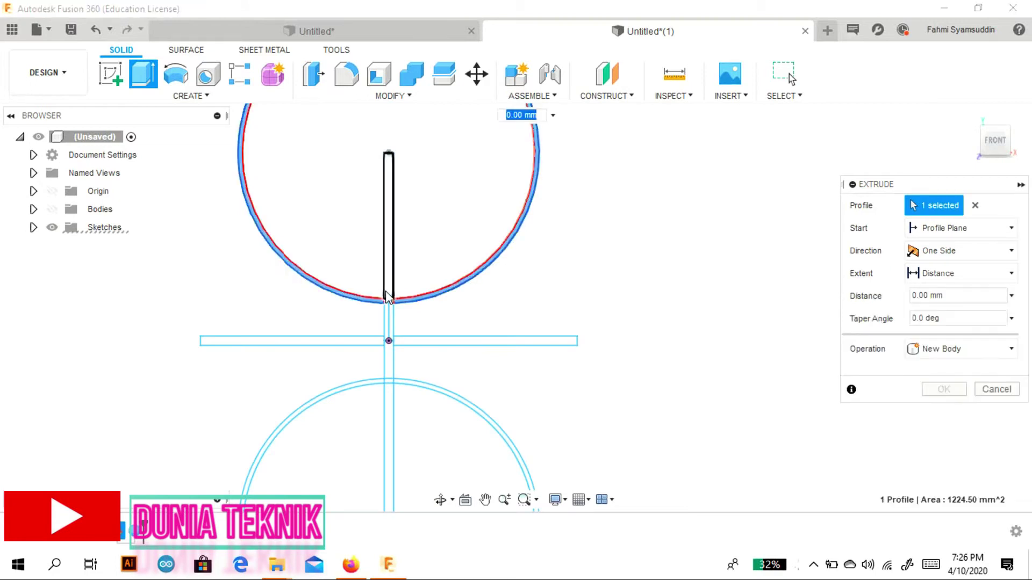
pyautogui.scroll(3, 390, 301)
pyautogui.click(392, 296)
pyautogui.click(392, 339)
pyautogui.click(390, 371)
pyautogui.click(372, 382)
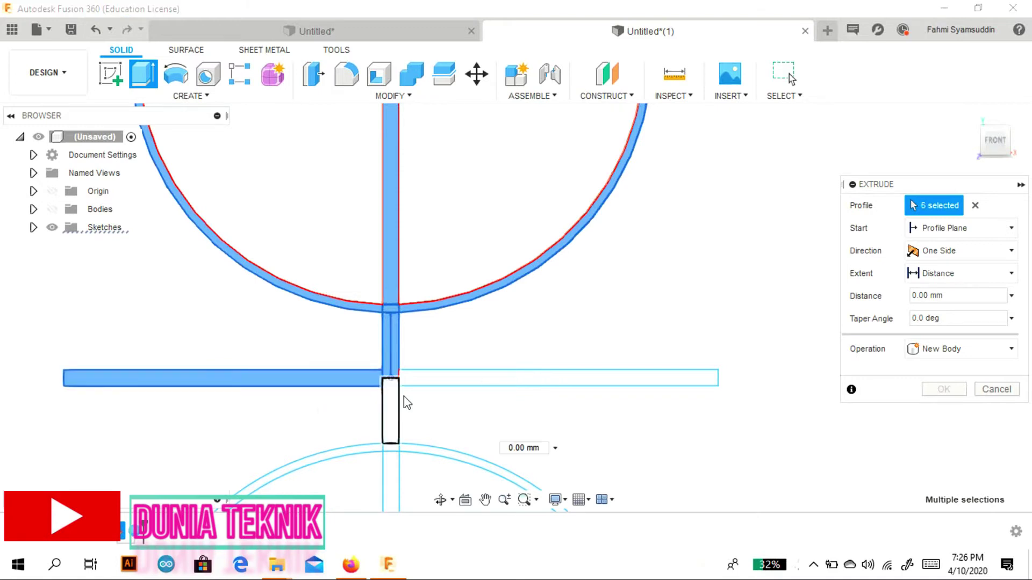
pyautogui.click(409, 380)
# Reselect the sketch profiles by window selection and show the sphere again
pyautogui.scroll(3, 404, 388)
pyautogui.scroll(-5, 405, 389)
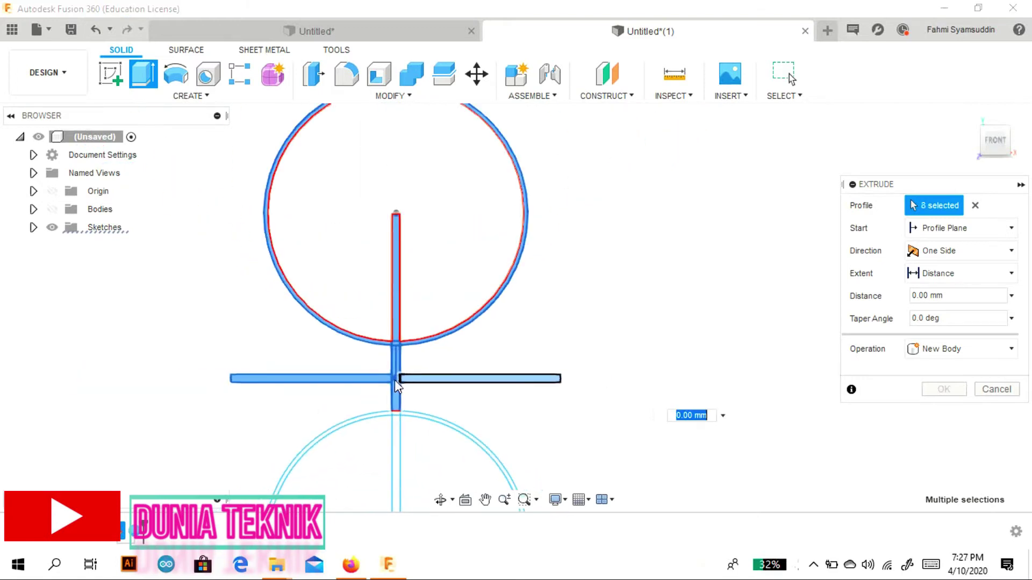
pyautogui.click(975, 205)
pyautogui.moveTo(640, 251); pyautogui.dragTo(603, 215, button='middle')
pyautogui.moveTo(584, 456)
pyautogui.mouseDown()
pyautogui.moveTo(252, 285)
pyautogui.moveTo(226, 163)
pyautogui.mouseUp()
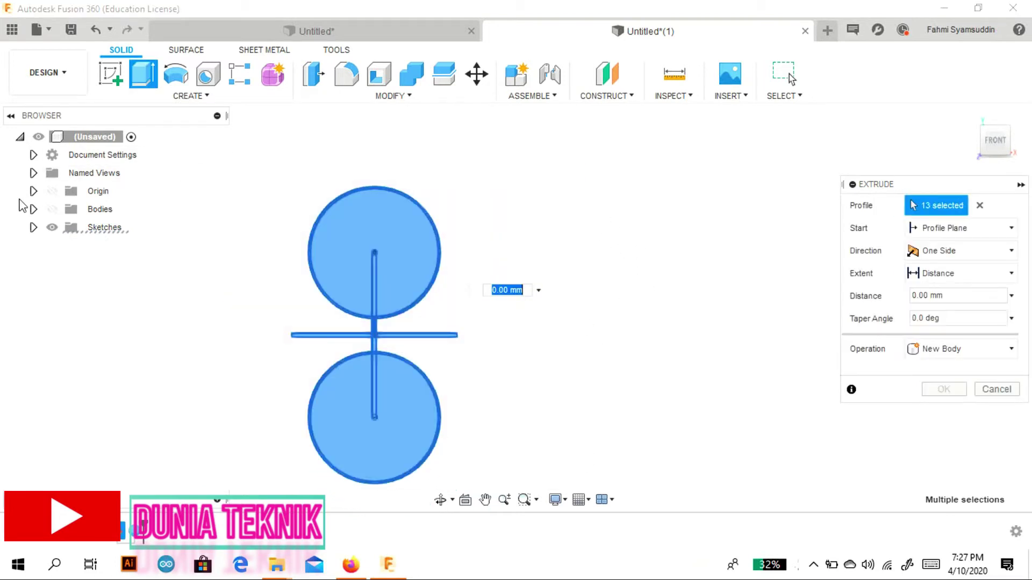
pyautogui.click(52, 209)
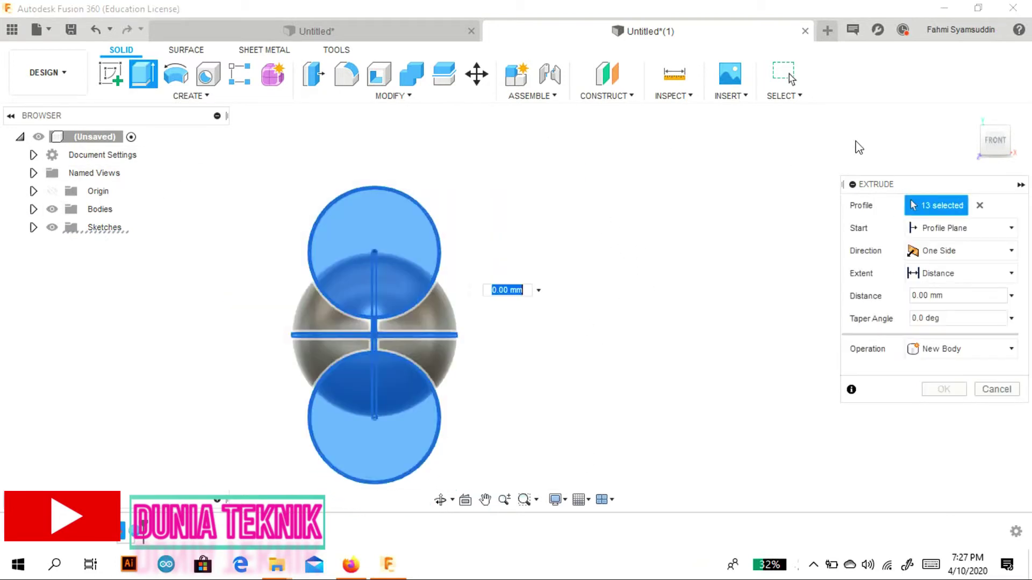
# Extrude the profiles two-sided, 125 mm, as a cut through the sphere
pyautogui.click(1005, 129)
pyautogui.click(975, 252)
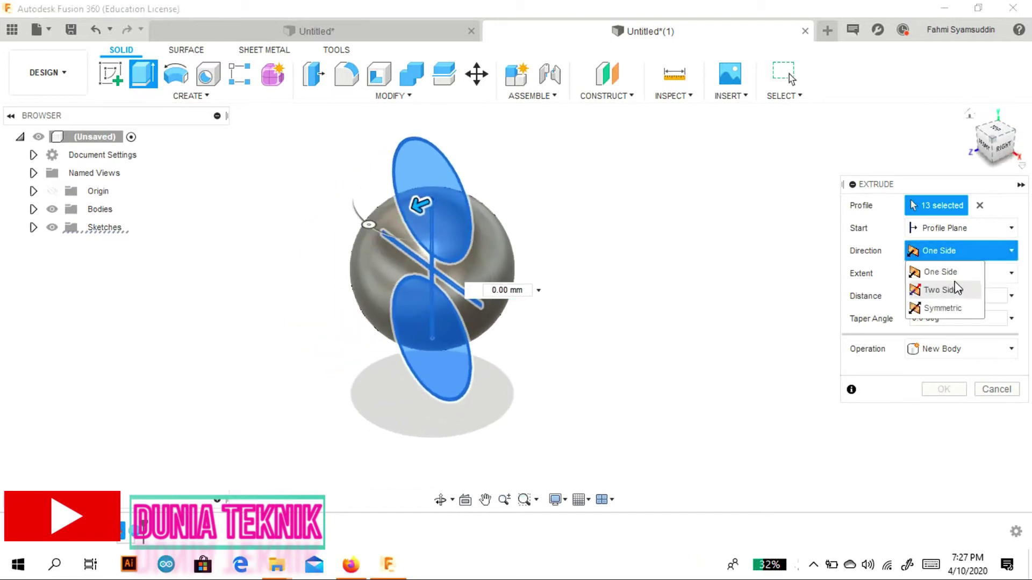
pyautogui.click(941, 285)
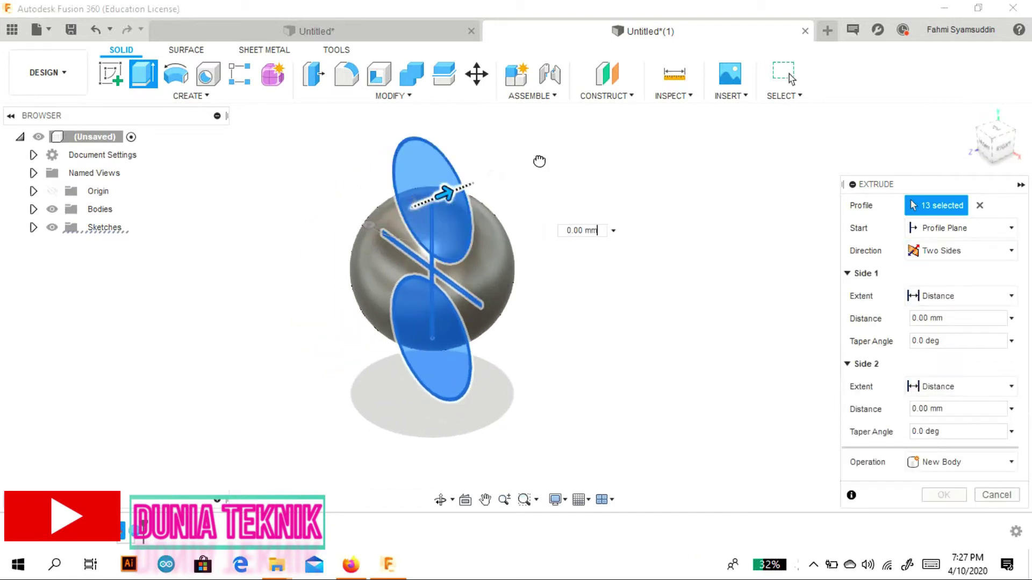
pyautogui.moveTo(435, 197); pyautogui.dragTo(530, 157)
pyautogui.moveTo(387, 226); pyautogui.dragTo(295, 260)
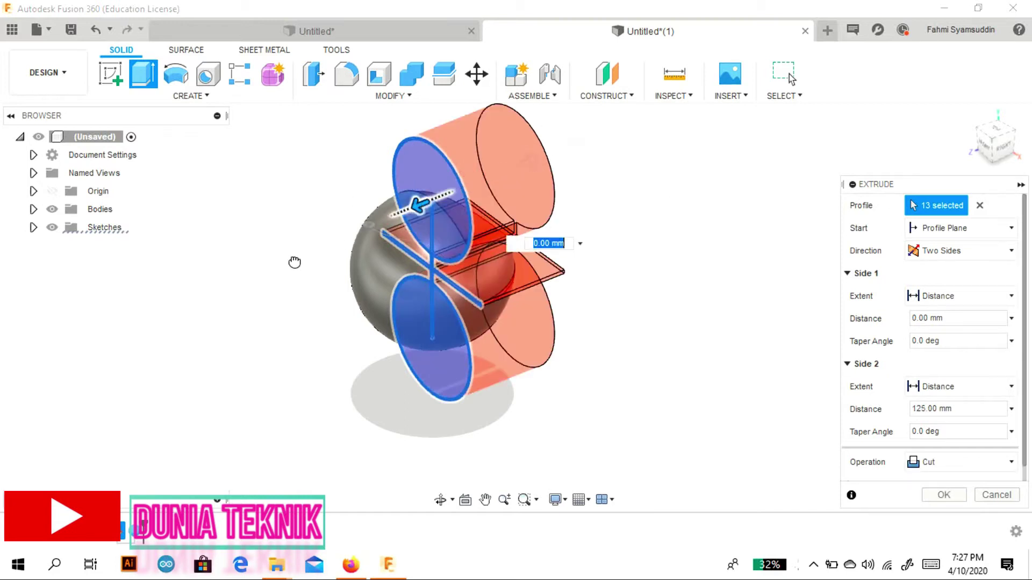
pyautogui.click(939, 494)
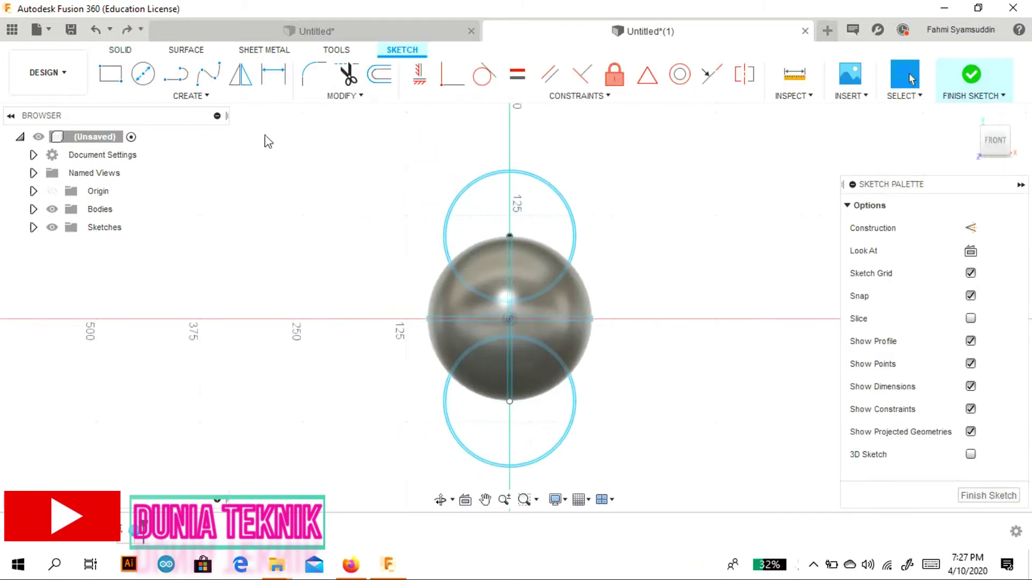
# Hide the sphere and select all seam sketch profiles except the two ellipses for extrusion
pyautogui.click(51, 209)
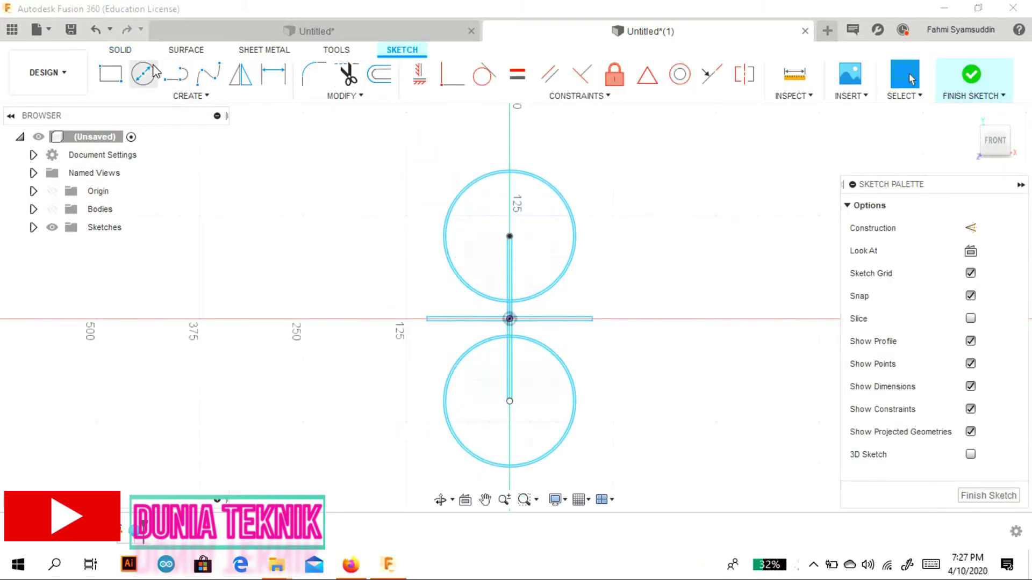
pyautogui.click(122, 49)
pyautogui.click(159, 75)
pyautogui.moveTo(611, 414); pyautogui.dragTo(315, 161)
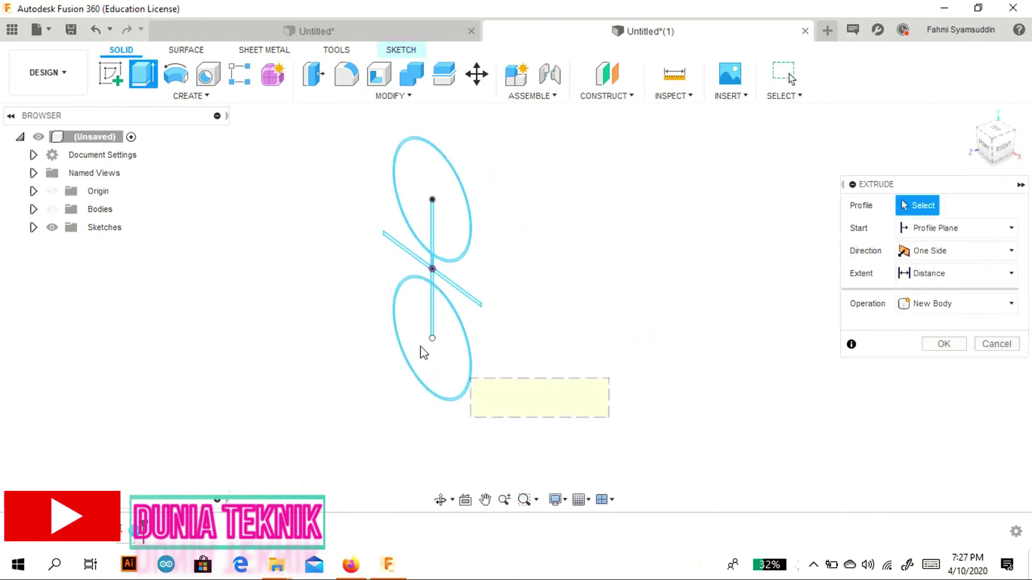
pyautogui.click(421, 176)
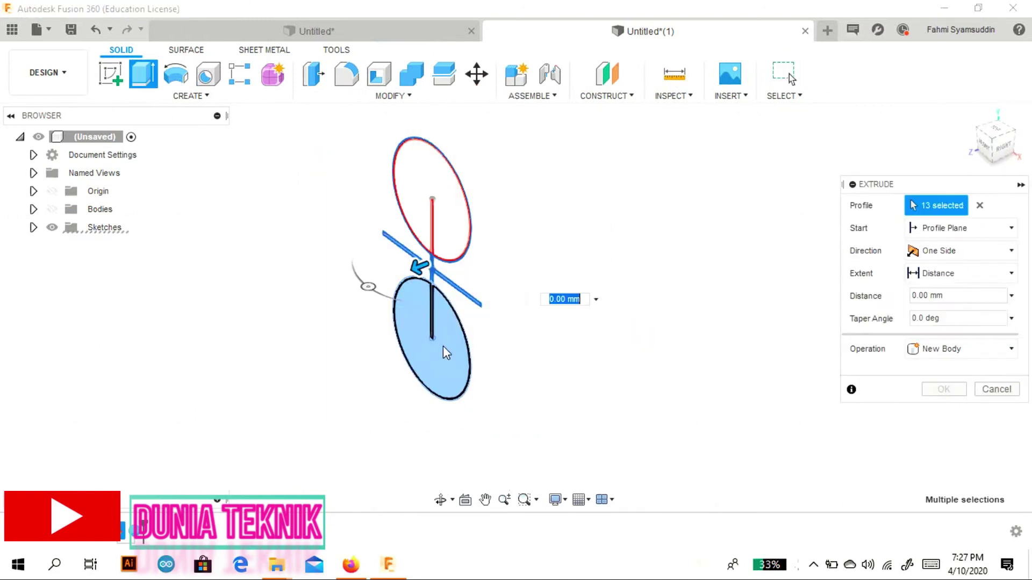
pyautogui.click(400, 333)
# Cut the seam profiles 125 mm to both sides through the visible sphere
pyautogui.click(52, 209)
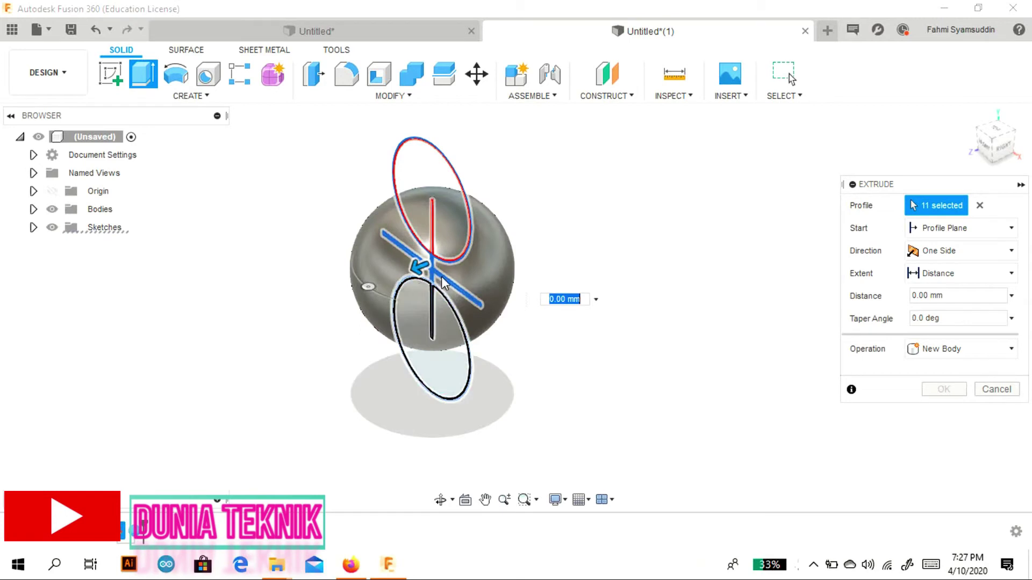
pyautogui.click(938, 252)
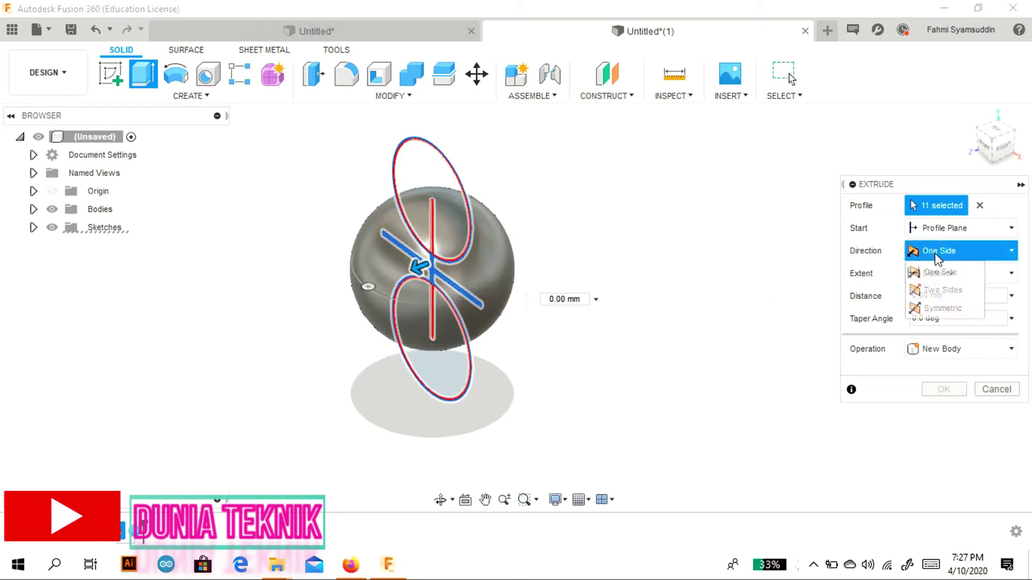
pyautogui.click(942, 290)
pyautogui.moveTo(417, 267); pyautogui.dragTo(530, 221)
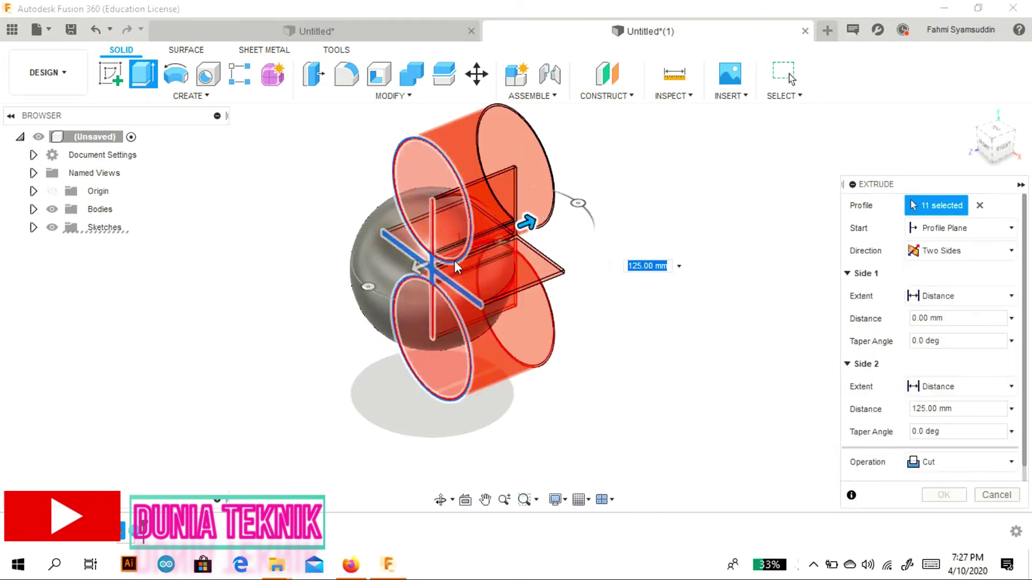
pyautogui.moveTo(419, 267); pyautogui.dragTo(329, 292)
pyautogui.click(944, 495)
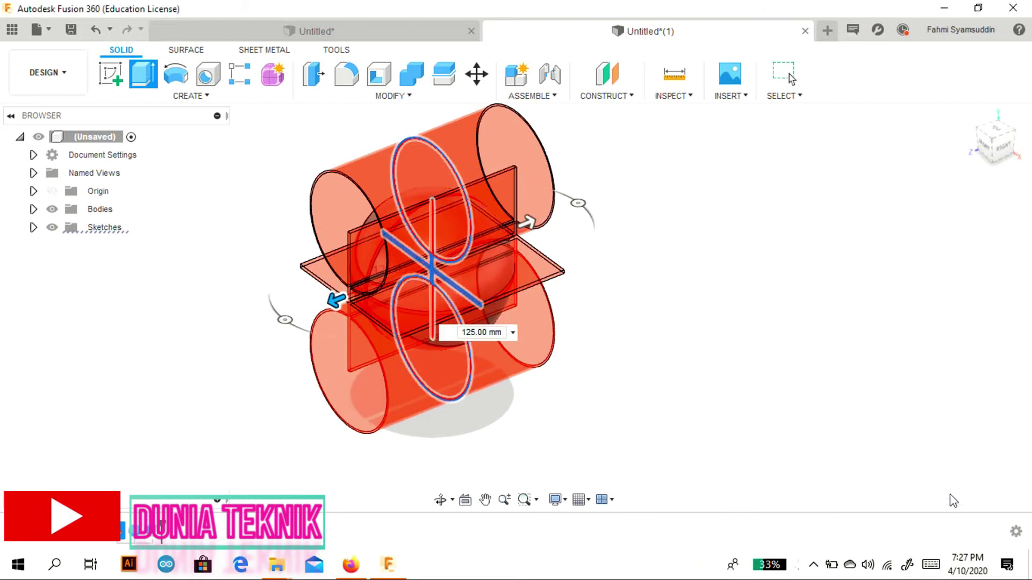
# View the ball from the front and expand the Bodies list in the Browser
pyautogui.click(985, 149)
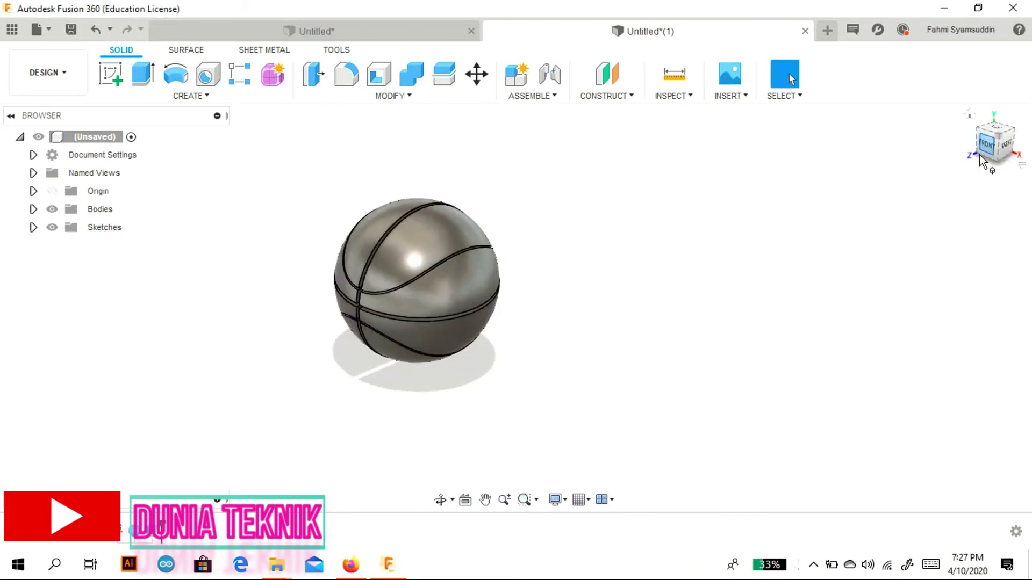
pyautogui.scroll(3, 374, 327)
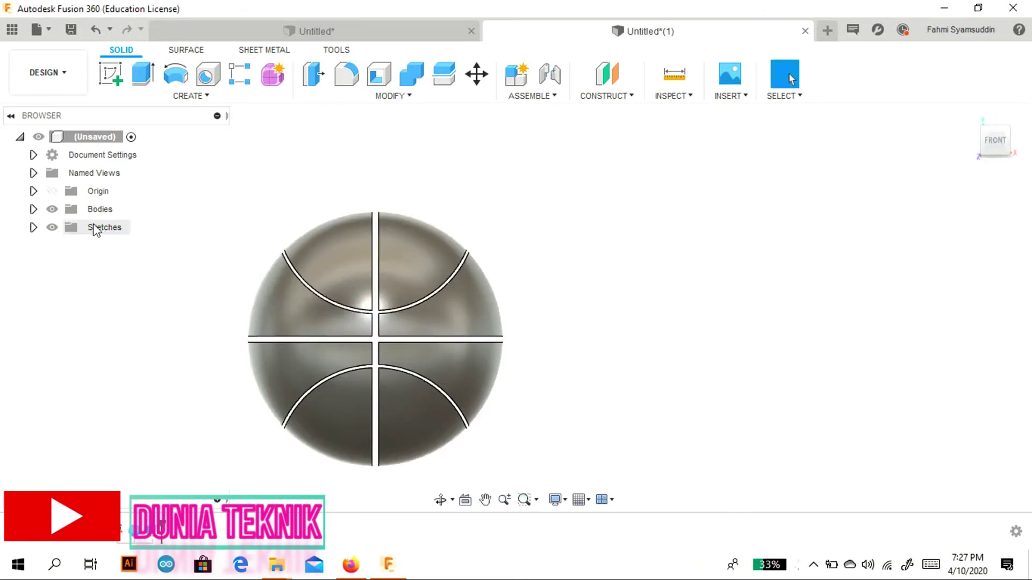
pyautogui.click(33, 209)
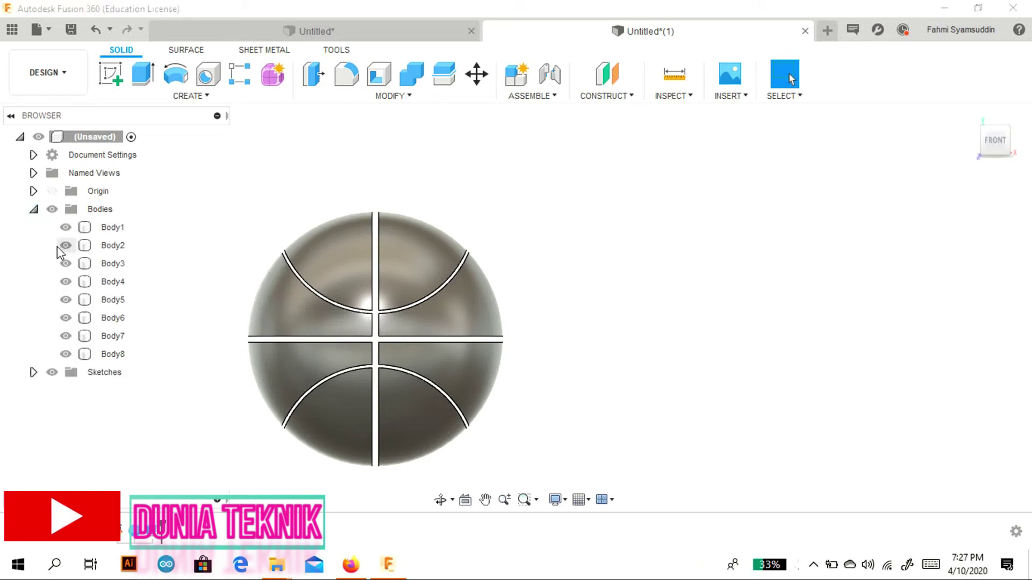
# Hide all eight ball segments, Body8 through Body1
pyautogui.click(66, 354)
pyautogui.click(66, 336)
pyautogui.click(66, 318)
pyautogui.click(66, 300)
pyautogui.click(66, 281)
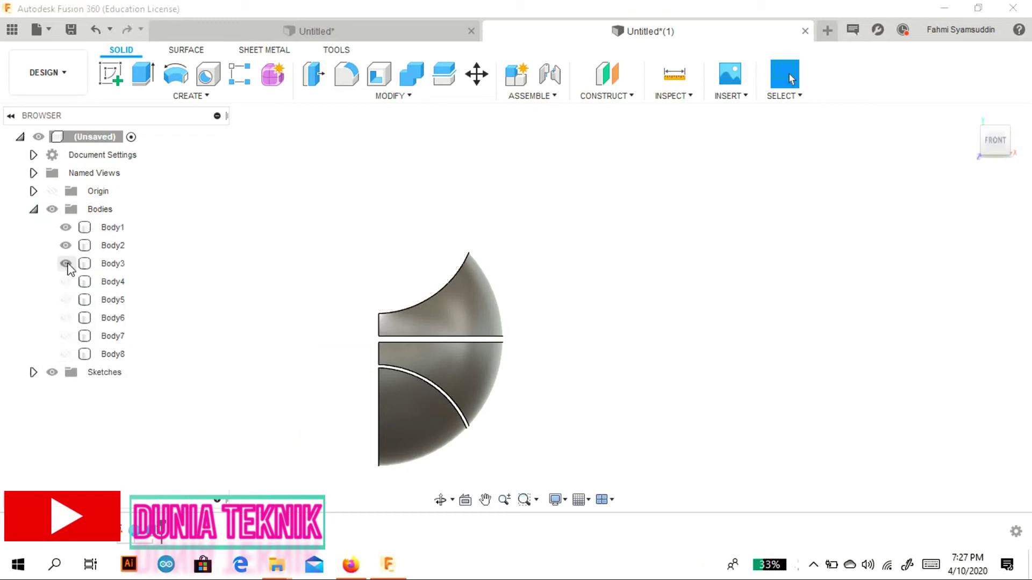
pyautogui.click(66, 263)
pyautogui.click(65, 245)
pyautogui.click(66, 227)
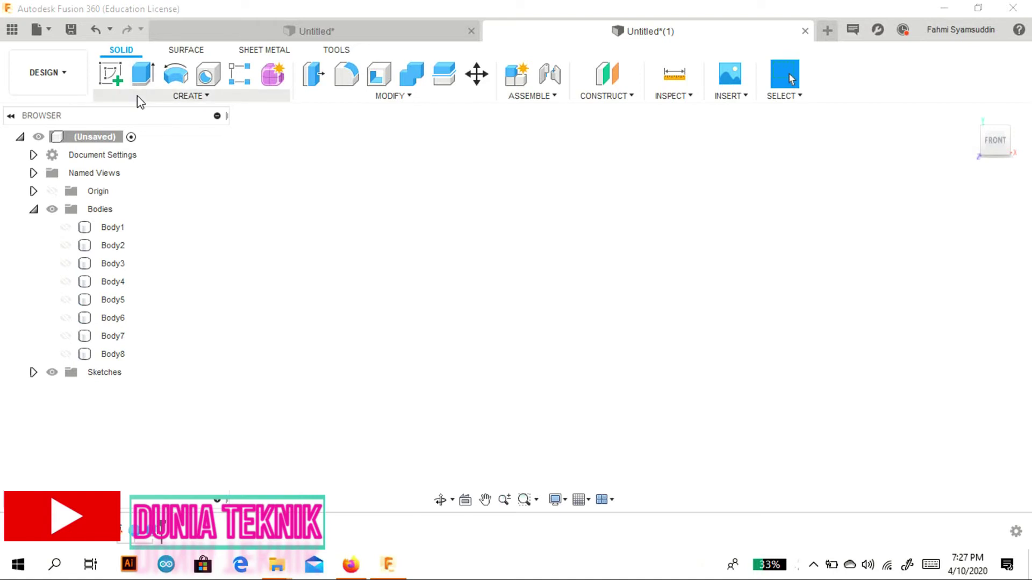
pyautogui.click(176, 74)
pyautogui.click(161, 98)
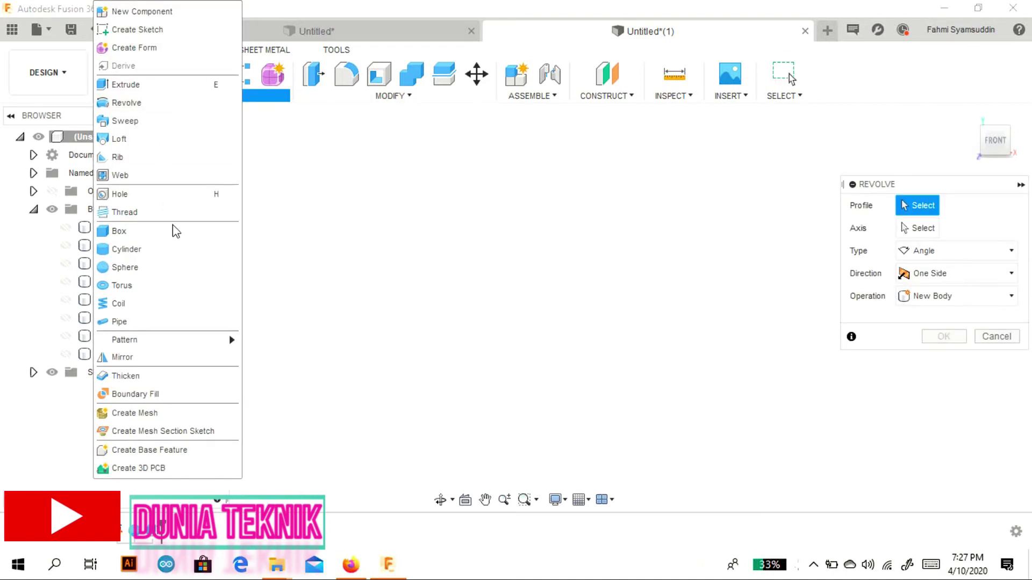
# Create a 200 mm diameter sphere centred on the origin
pyautogui.click(169, 266)
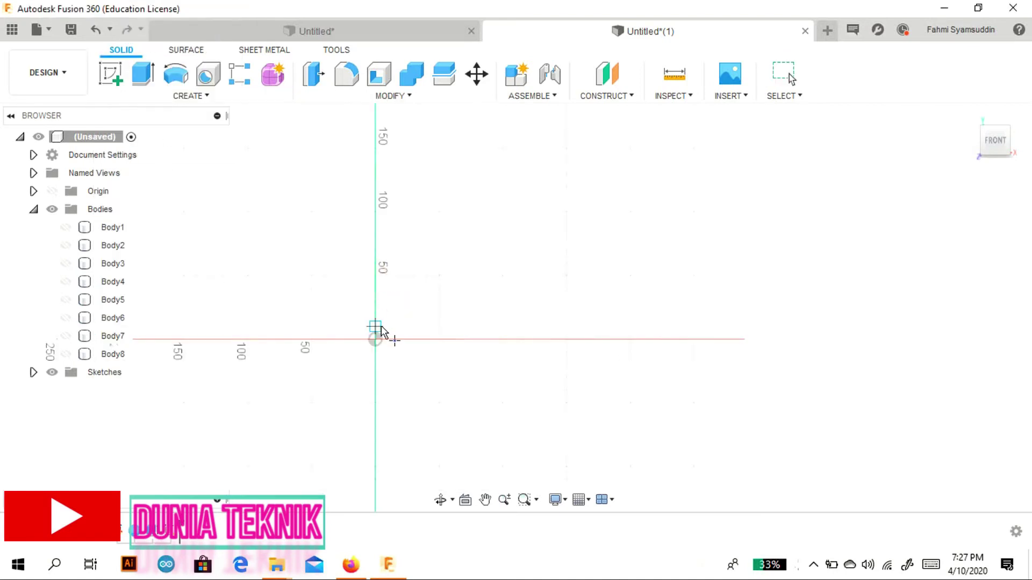
pyautogui.click(376, 340)
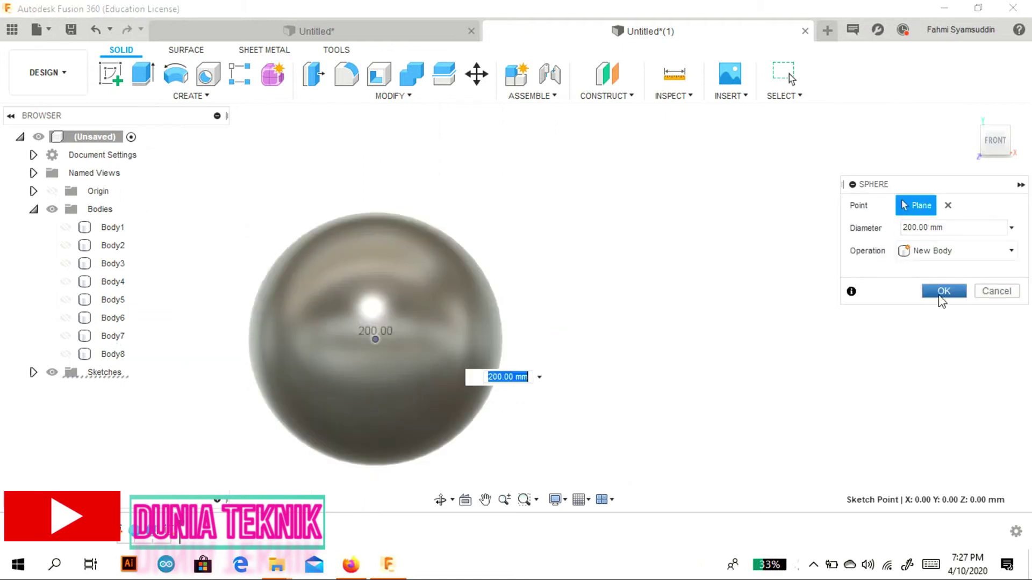
pyautogui.click(942, 301)
# Show Body8 through Body1 again, collapse Bodies and return to the home view
pyautogui.click(66, 354)
pyautogui.click(66, 336)
pyautogui.click(65, 318)
pyautogui.click(66, 300)
pyautogui.click(66, 282)
pyautogui.click(66, 263)
pyautogui.click(65, 245)
pyautogui.click(65, 227)
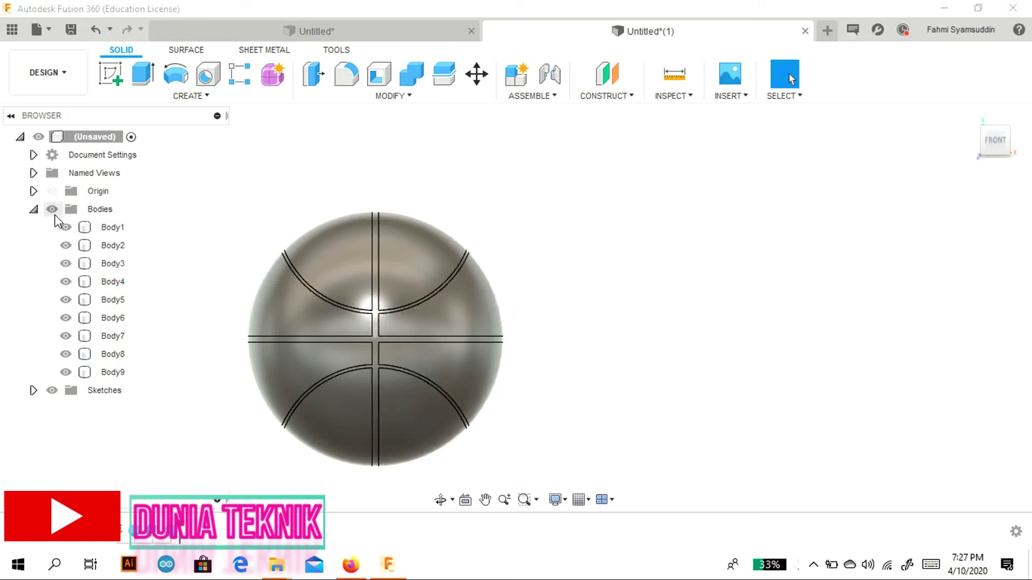
pyautogui.click(33, 209)
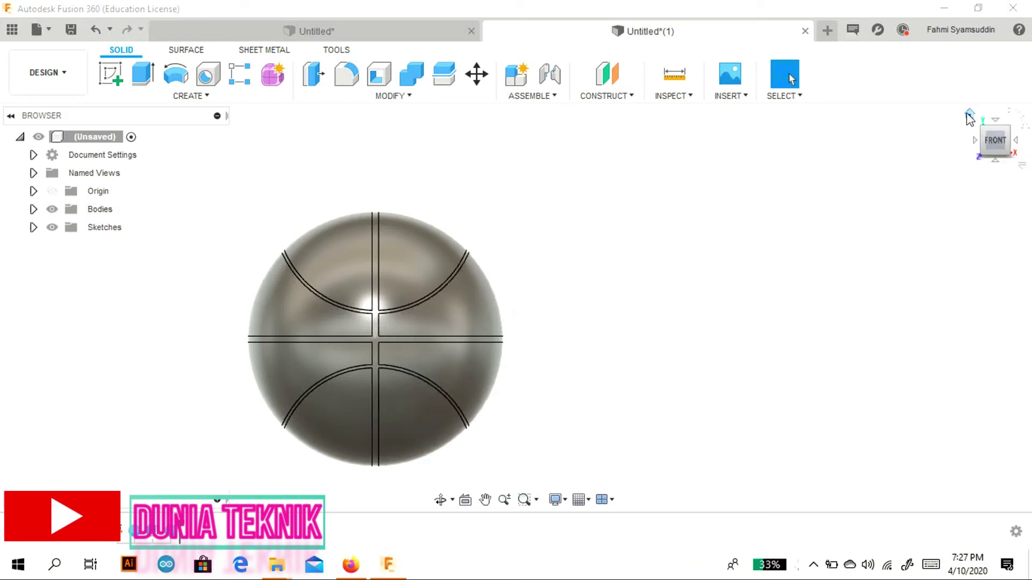
pyautogui.click(969, 113)
pyautogui.click(65, 76)
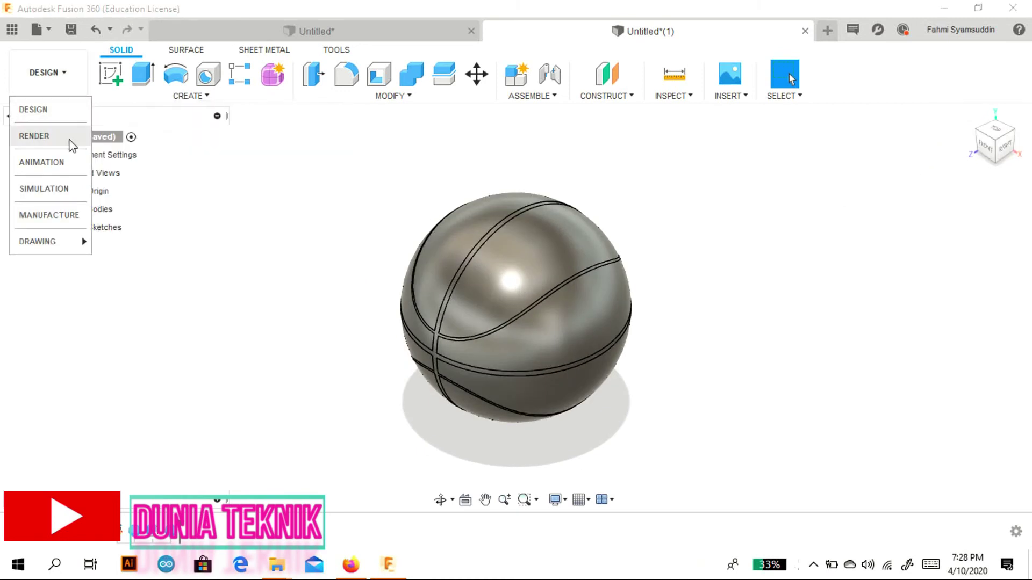
# In the Render workspace, select a band of faces and the upper face of the ball
pyautogui.click(69, 139)
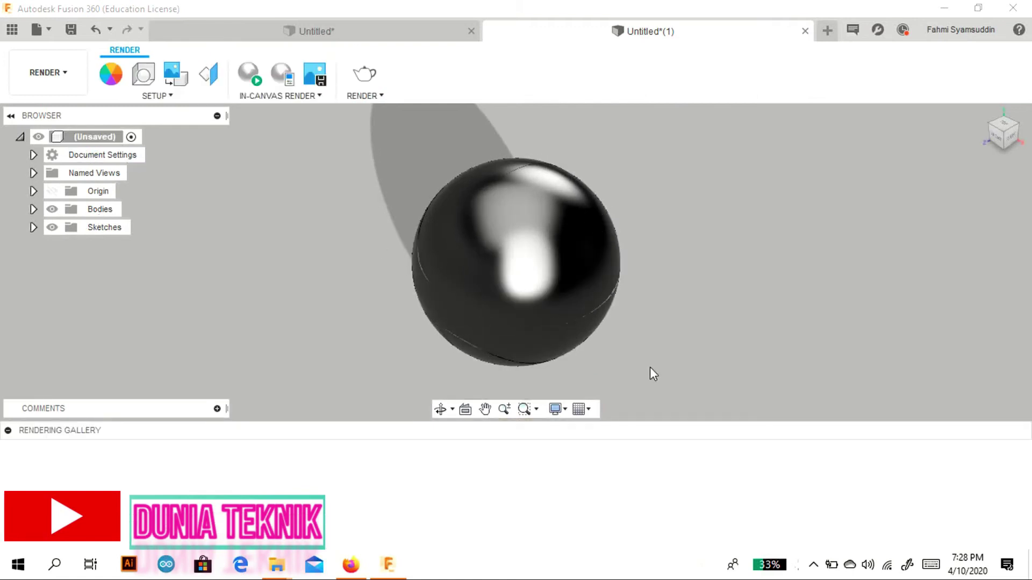
pyautogui.click(544, 281)
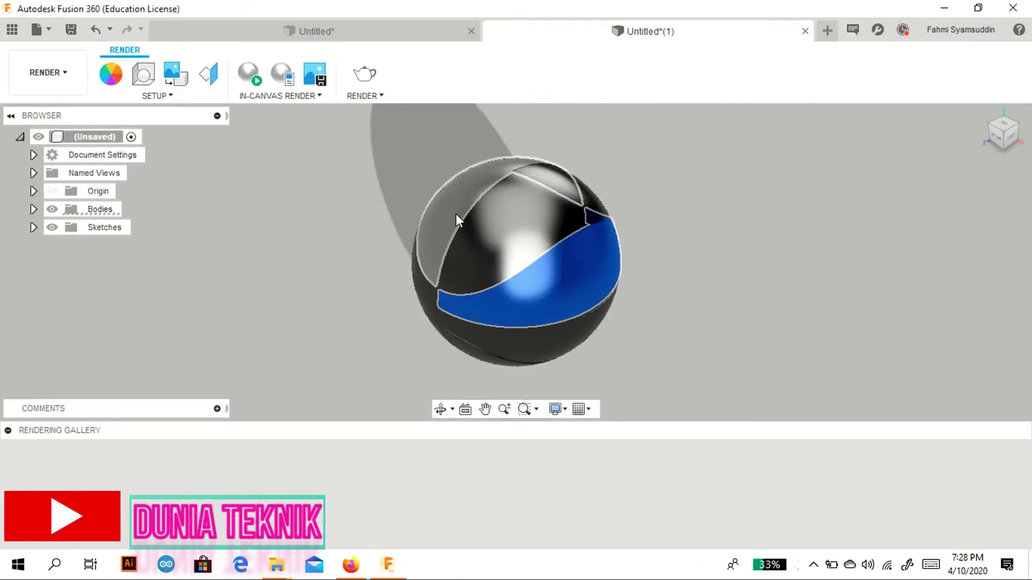
pyautogui.click(488, 238)
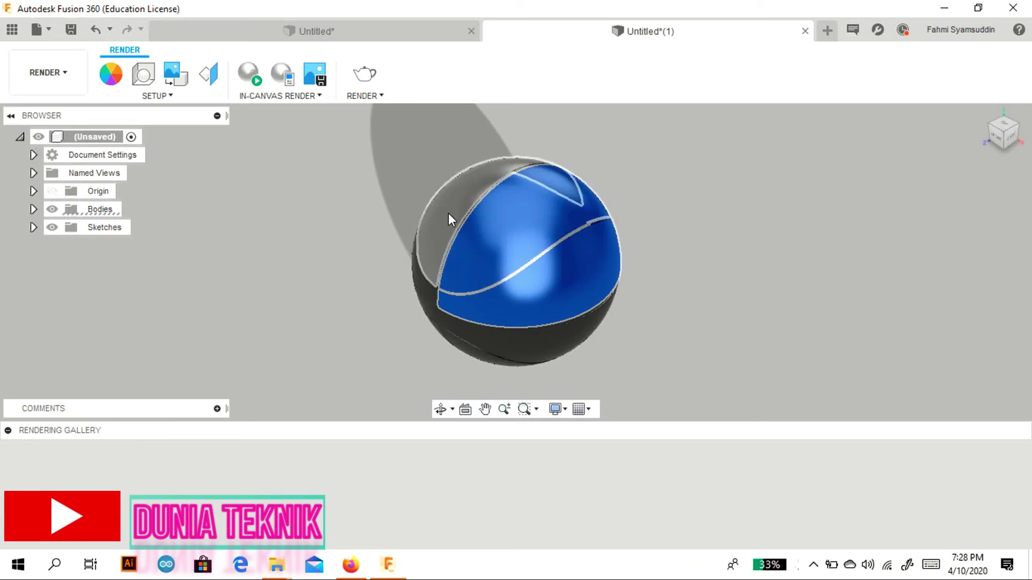
# Orbit to the top and turn the remaining grey faces blue
pyautogui.scroll(2, 430, 241)
pyautogui.scroll(3, 418, 274)
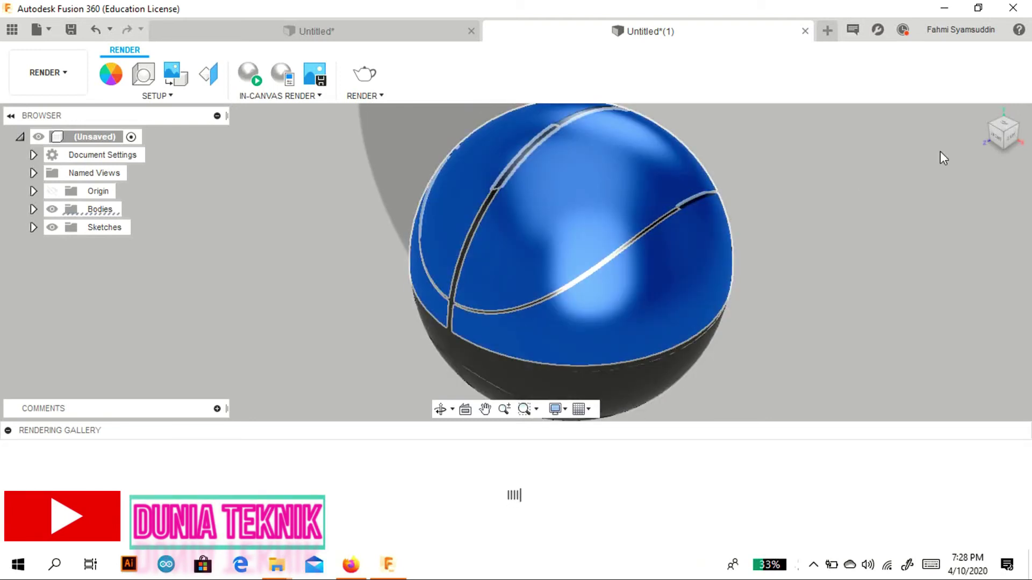
pyautogui.keyDown('shift'); pyautogui.moveTo(943, 157); pyautogui.dragTo(860, 205, button='middle'); pyautogui.keyUp('shift')
pyautogui.keyDown('shift'); pyautogui.moveTo(629, 268); pyautogui.dragTo(466, 336, button='middle'); pyautogui.keyUp('shift')
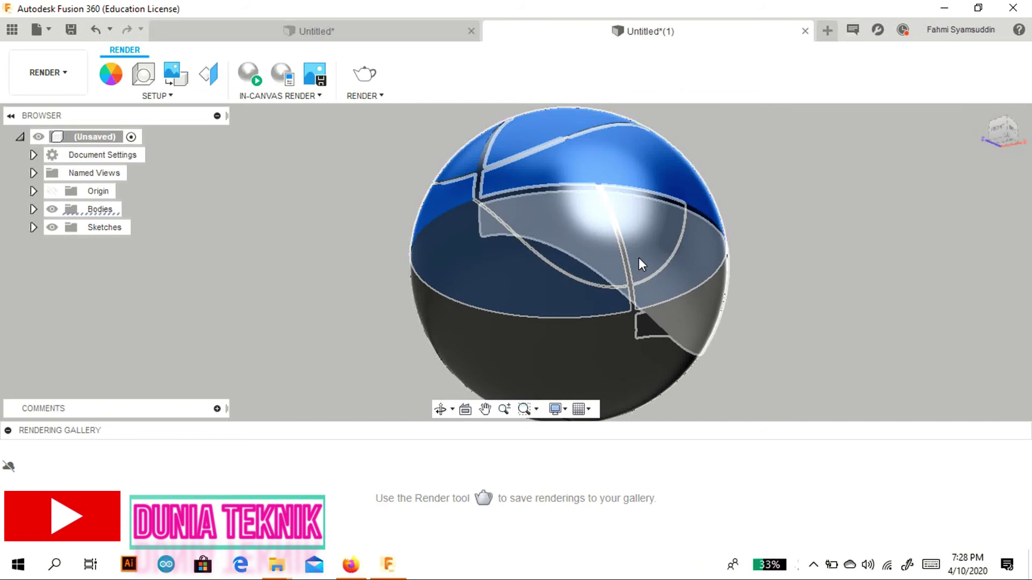
pyautogui.click(466, 330)
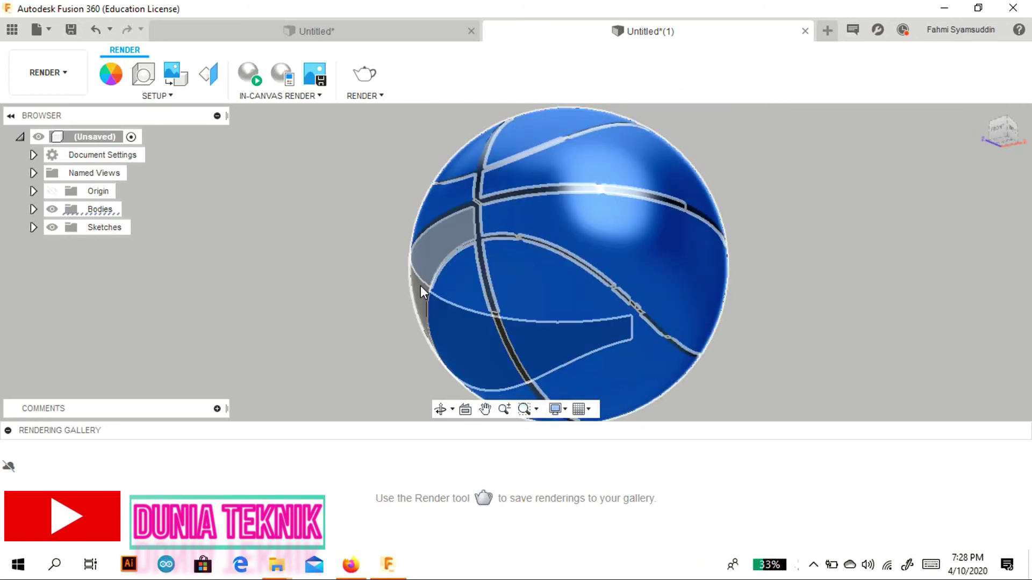
# Apply Paint - Metal Flake (Red) from the appearance library to the ball
pyautogui.click(111, 74)
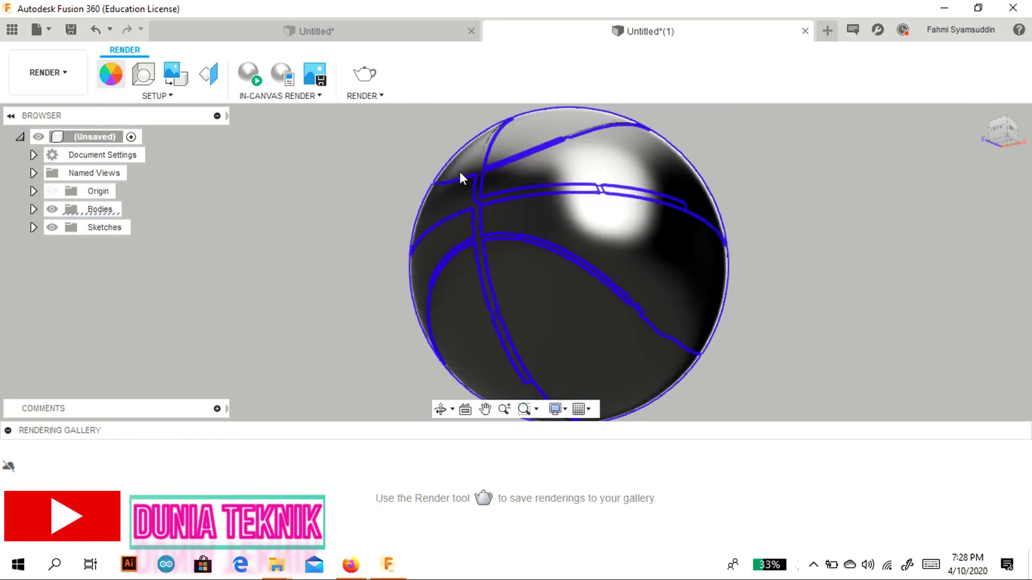
pyautogui.scroll(-5, 905, 333)
pyautogui.scroll(5, 873, 345)
pyautogui.scroll(-2, 823, 334)
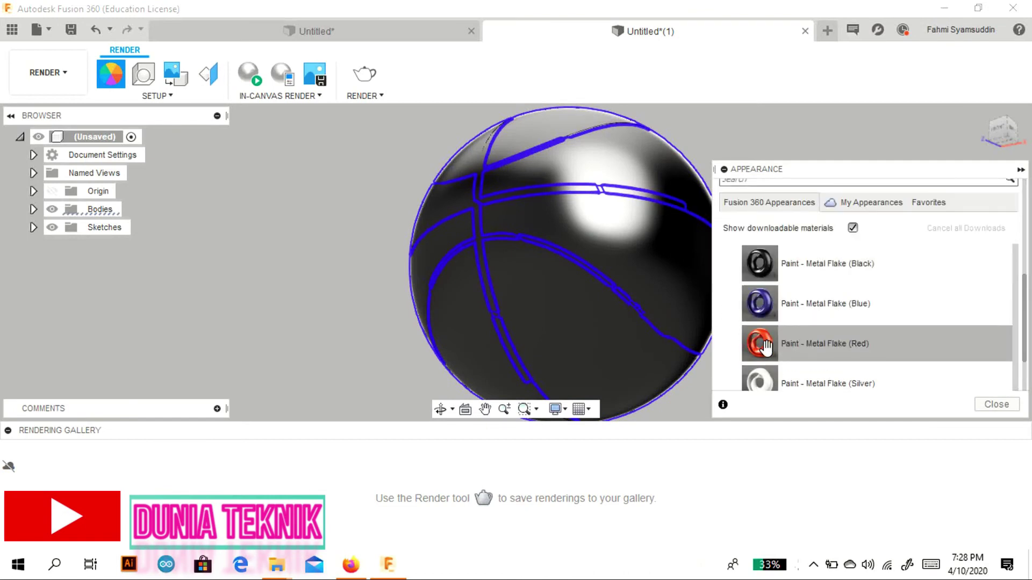
pyautogui.moveTo(766, 367); pyautogui.dragTo(623, 249)
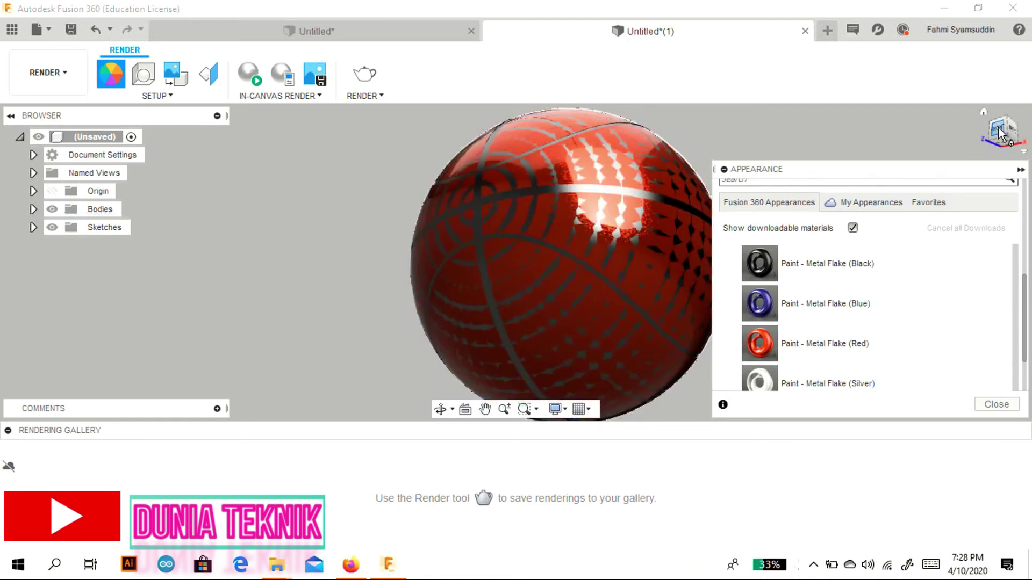
# From the front view, apply silver Metal Flake paint to the seams
pyautogui.click(998, 130)
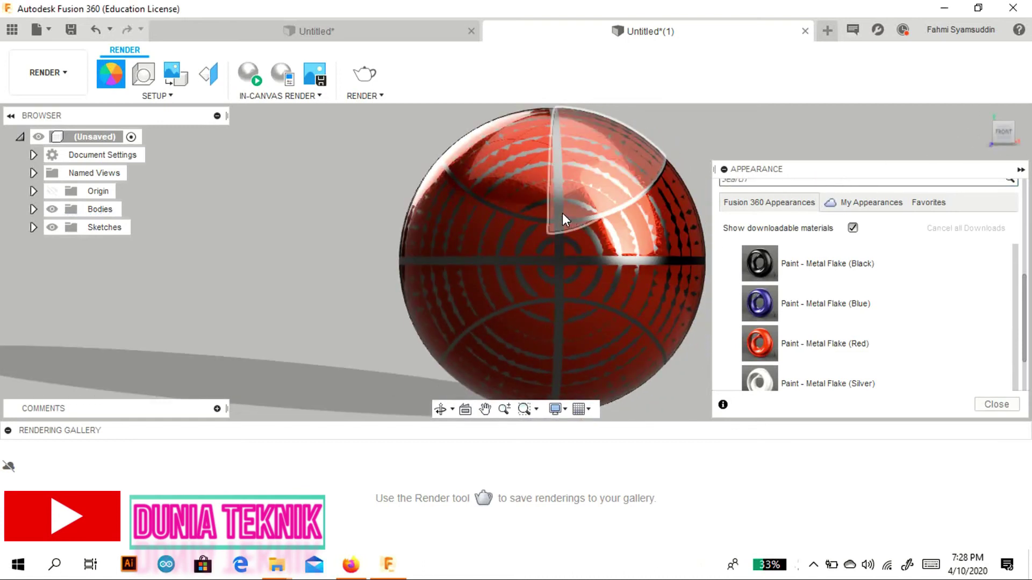
pyautogui.scroll(3, 562, 213)
pyautogui.scroll(3, 557, 221)
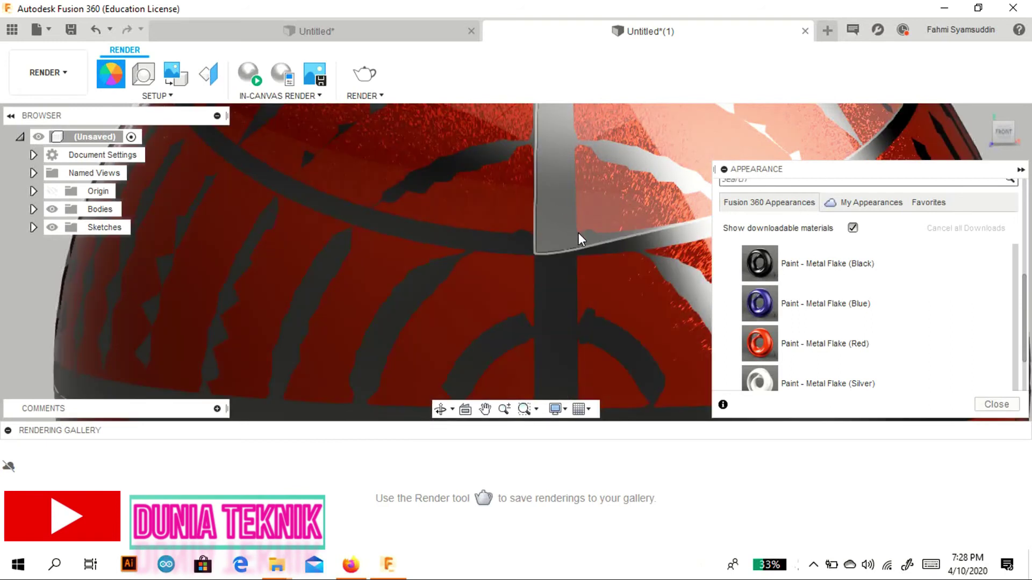
pyautogui.scroll(-5, 577, 234)
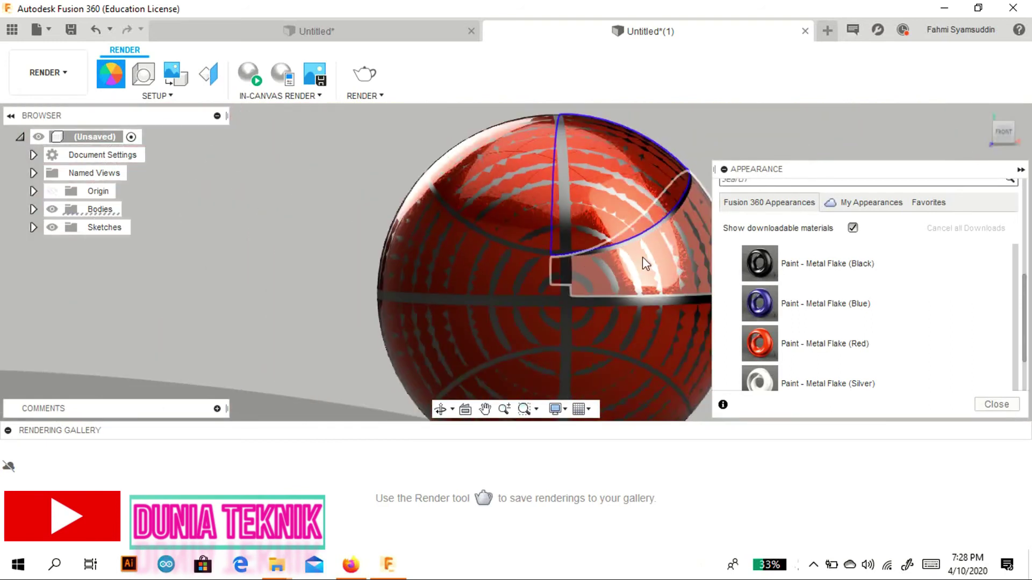
pyautogui.moveTo(760, 379)
pyautogui.mouseDown()
pyautogui.moveTo(697, 321)
pyautogui.moveTo(602, 178)
pyautogui.mouseUp()
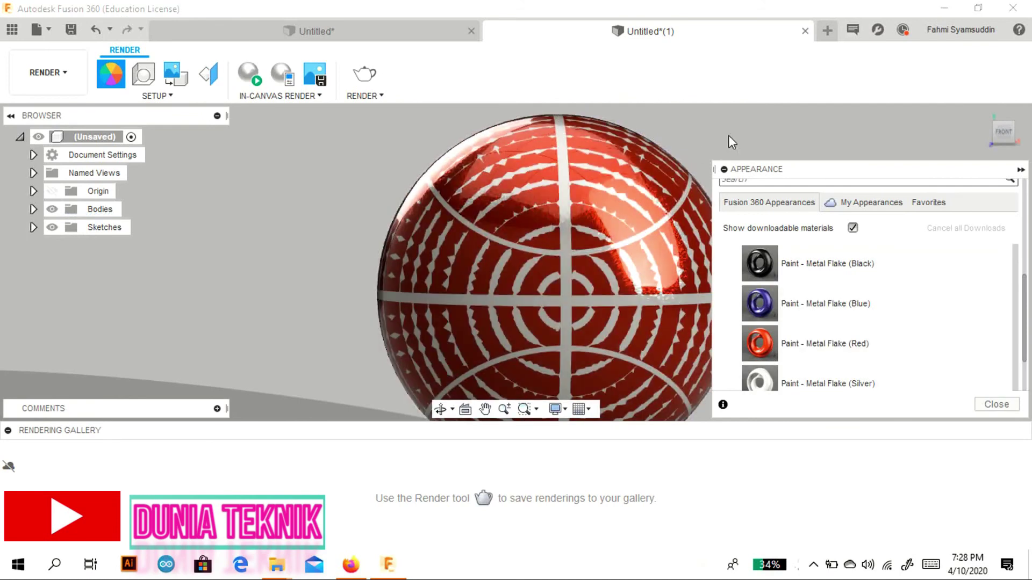
# Orbit the ball from an angled right view to inspect the painted seams
pyautogui.click(1000, 120)
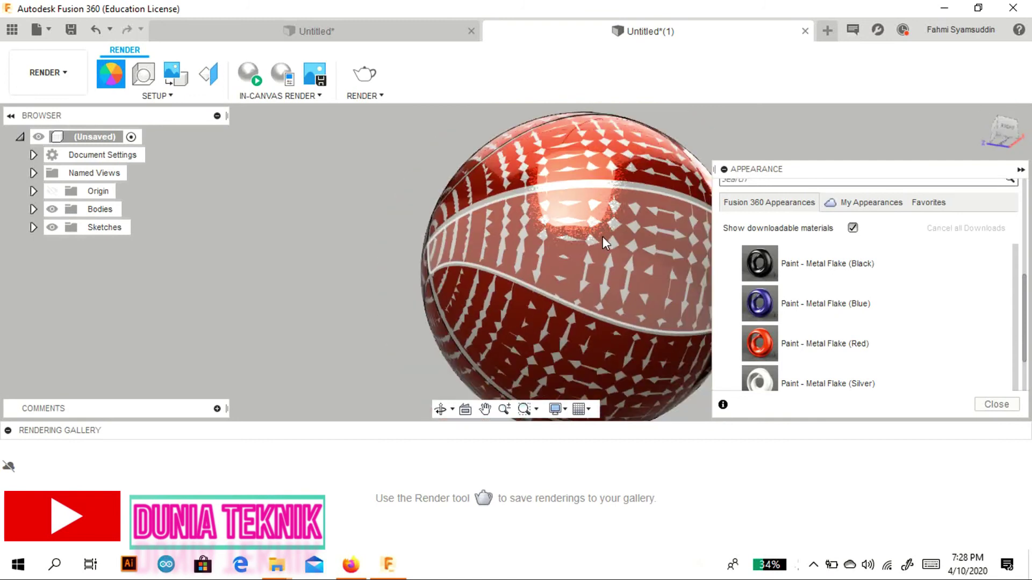
pyautogui.moveTo(668, 236)
pyautogui.keyDown('shift'); pyautogui.mouseDown(button='middle')
pyautogui.moveTo(554, 295)
pyautogui.moveTo(595, 288)
pyautogui.mouseUp(button='middle'); pyautogui.keyUp('shift')
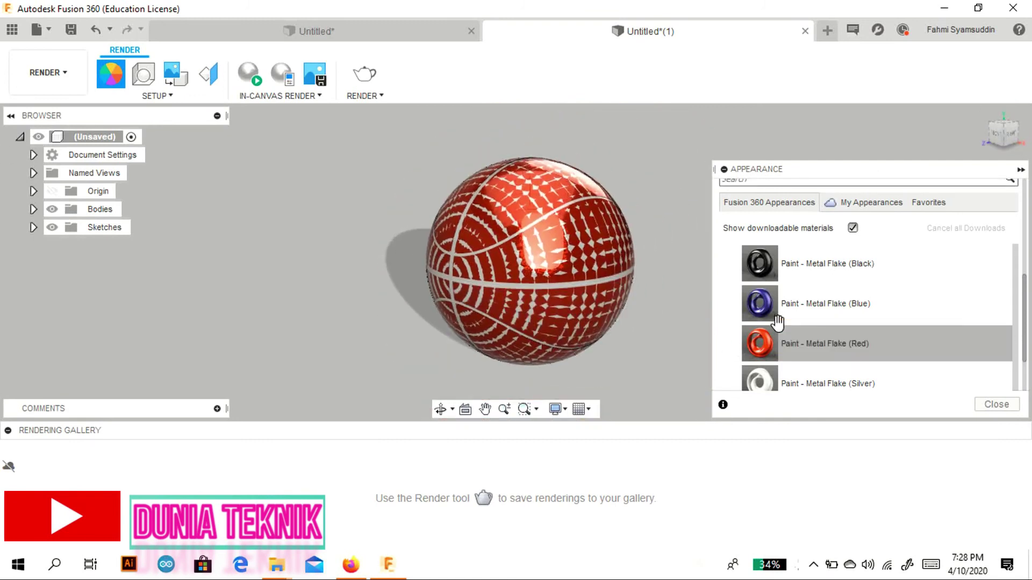
pyautogui.scroll(3, 843, 279)
pyautogui.scroll(5, 843, 279)
# Set the red Metal Flake paint's flake scale to 100 and rotation to 360
pyautogui.doubleClick(789, 301)
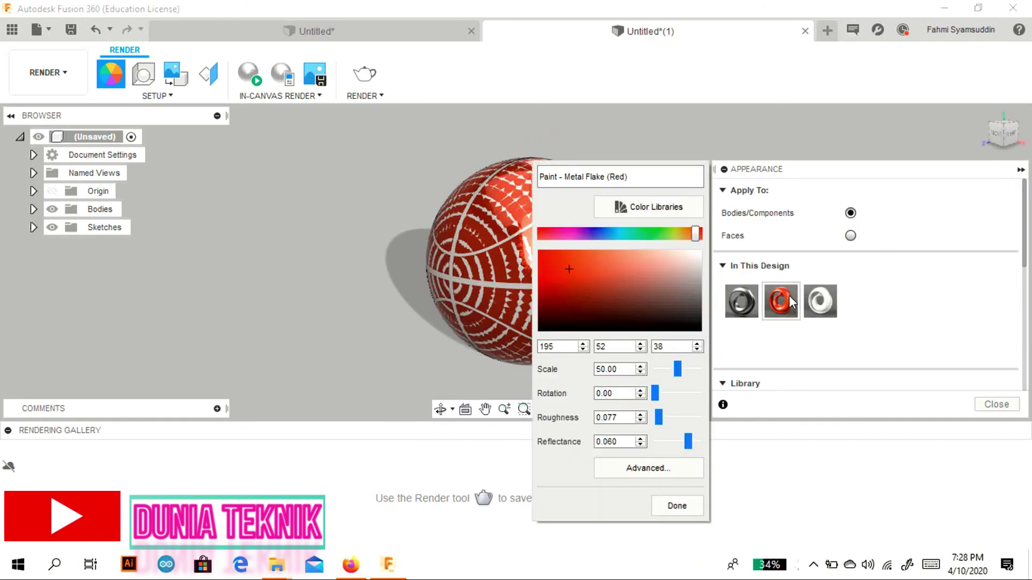
pyautogui.keyDown('shift'); pyautogui.moveTo(442, 325); pyautogui.dragTo(320, 315, button='middle'); pyautogui.keyUp('shift')
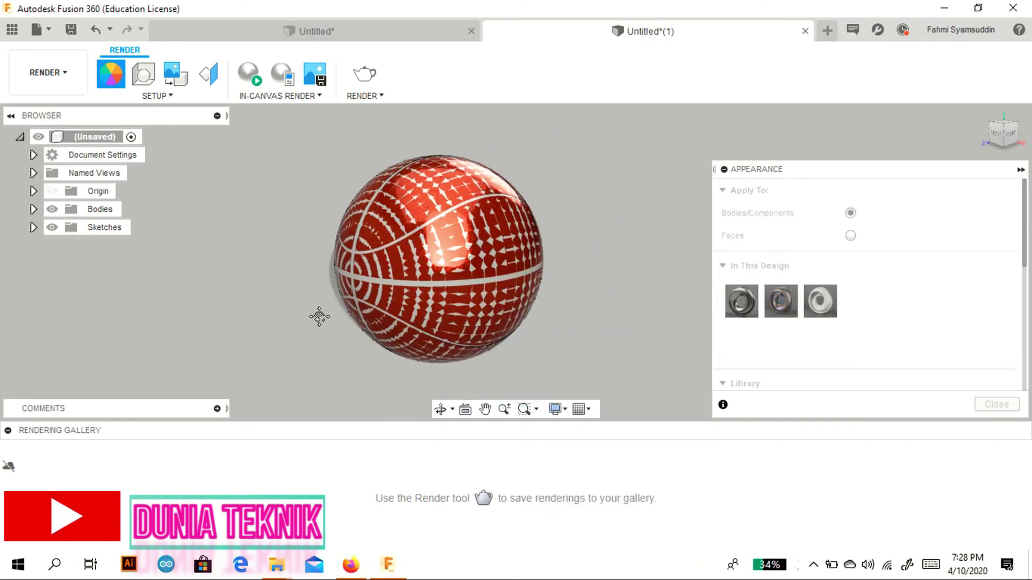
pyautogui.doubleClick(779, 306)
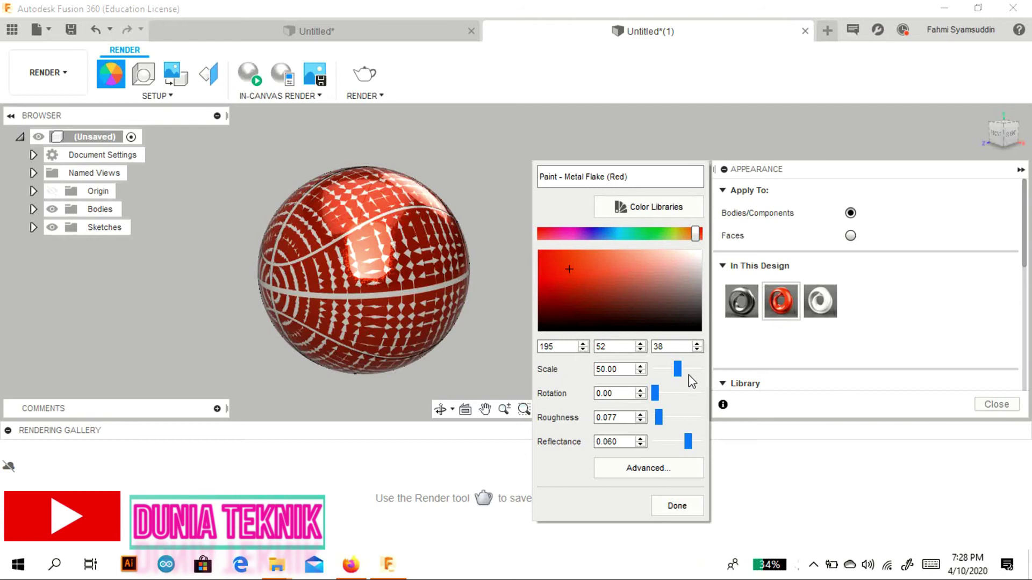
pyautogui.moveTo(701, 380); pyautogui.dragTo(712, 382)
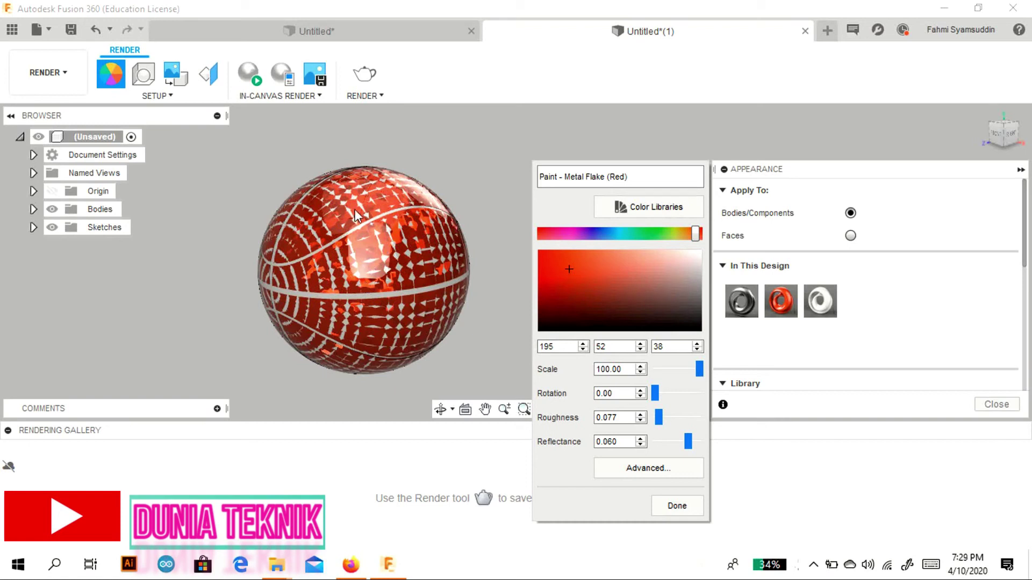
pyautogui.press('Return')
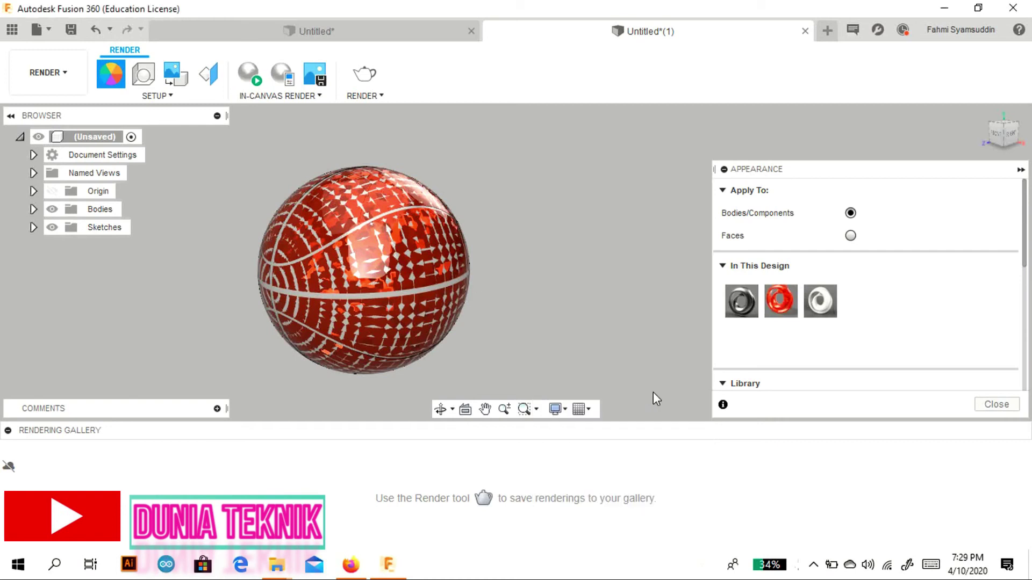
pyautogui.doubleClick(786, 308)
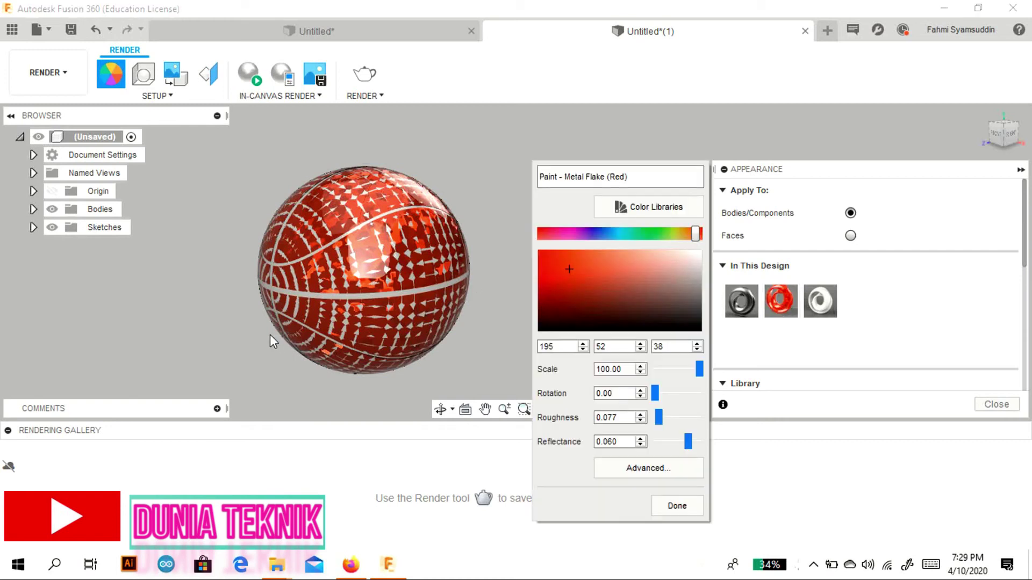
pyautogui.moveTo(649, 392); pyautogui.dragTo(656, 396)
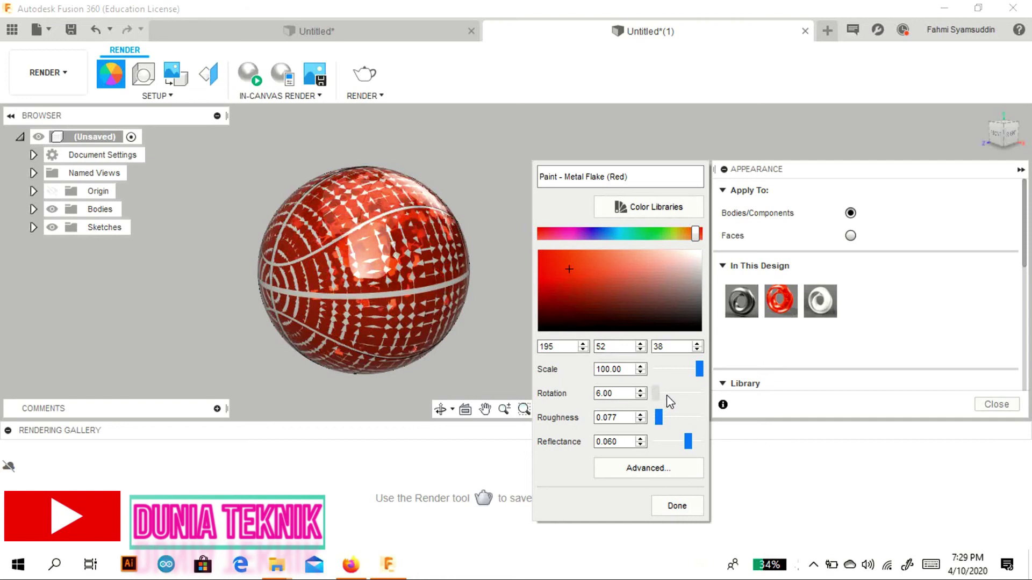
pyautogui.click(701, 397)
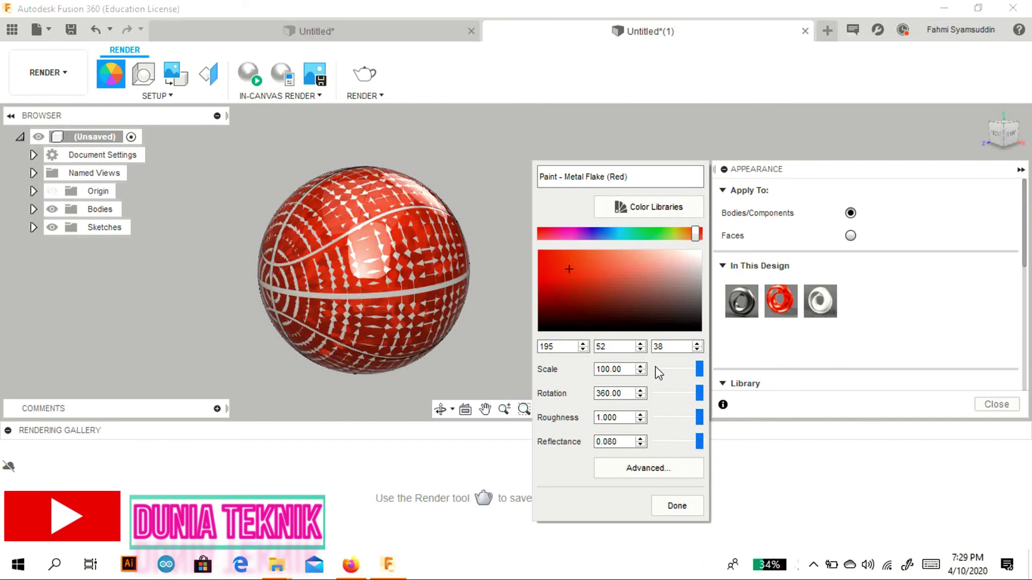
pyautogui.click(693, 506)
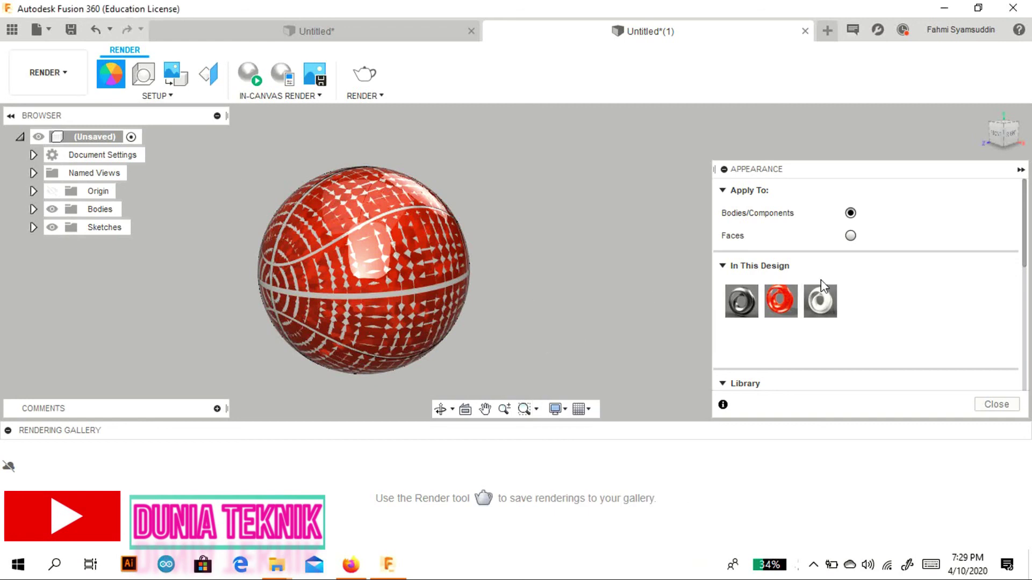
# Set the silver Metal Flake paint's flake scale to 100 and rotation to 360
pyautogui.doubleClick(833, 302)
pyautogui.moveTo(679, 370); pyautogui.dragTo(712, 368)
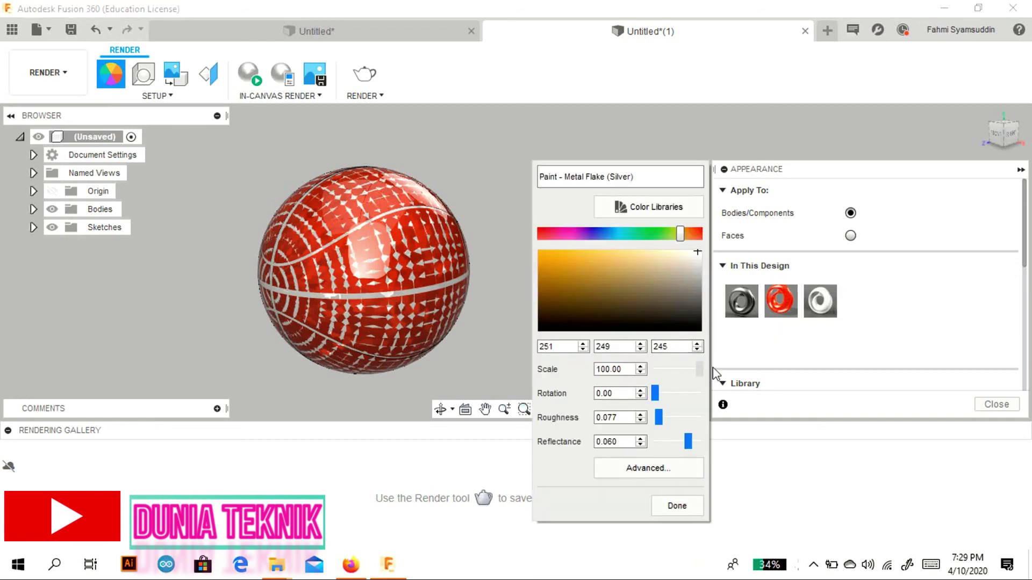
pyautogui.moveTo(656, 394)
pyautogui.mouseDown()
pyautogui.moveTo(700, 397)
pyautogui.moveTo(721, 427)
pyautogui.mouseUp()
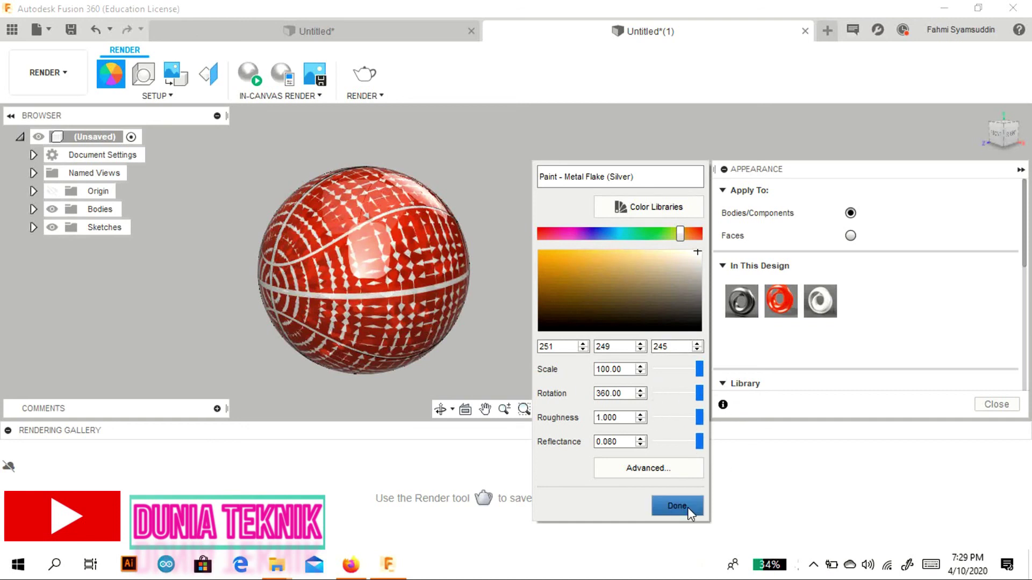
pyautogui.click(676, 505)
pyautogui.click(27, 83)
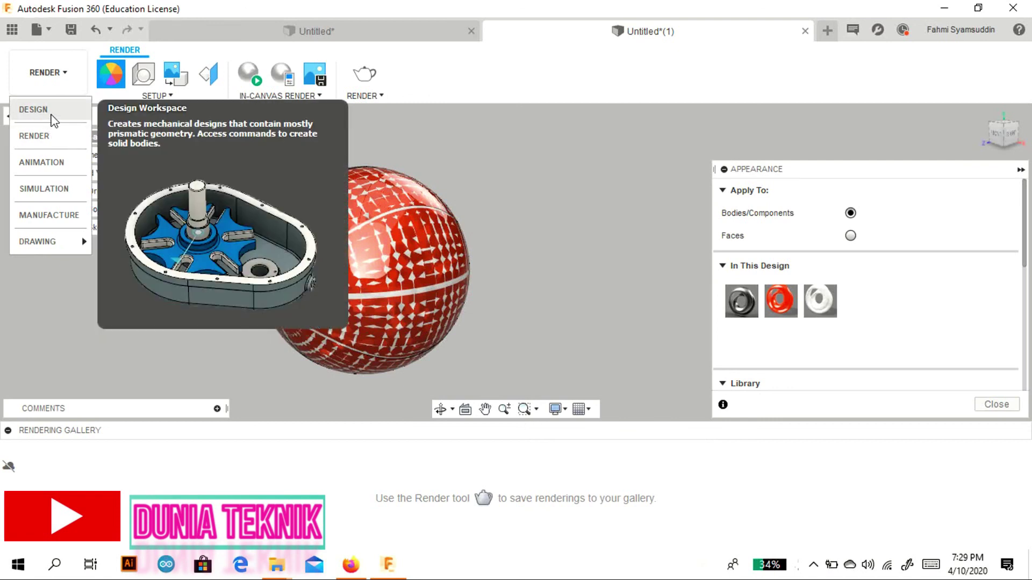
# In the Design workspace, orbit around the finished red basketball, ending on the home isometric view
pyautogui.click(33, 110)
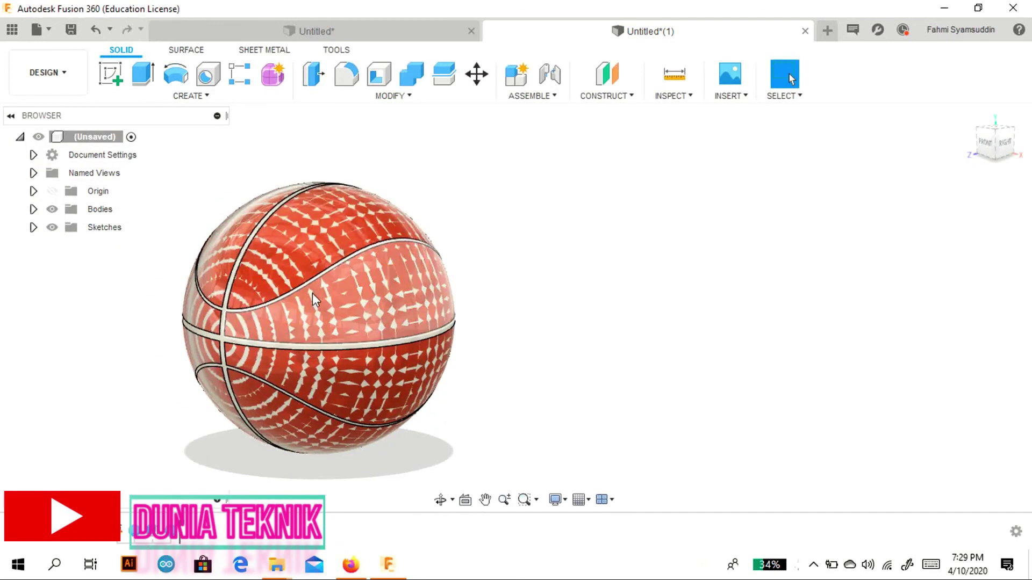
pyautogui.keyDown('shift'); pyautogui.moveTo(515, 304); pyautogui.dragTo(515, 306, button='middle'); pyautogui.keyUp('shift')
pyautogui.click(994, 140)
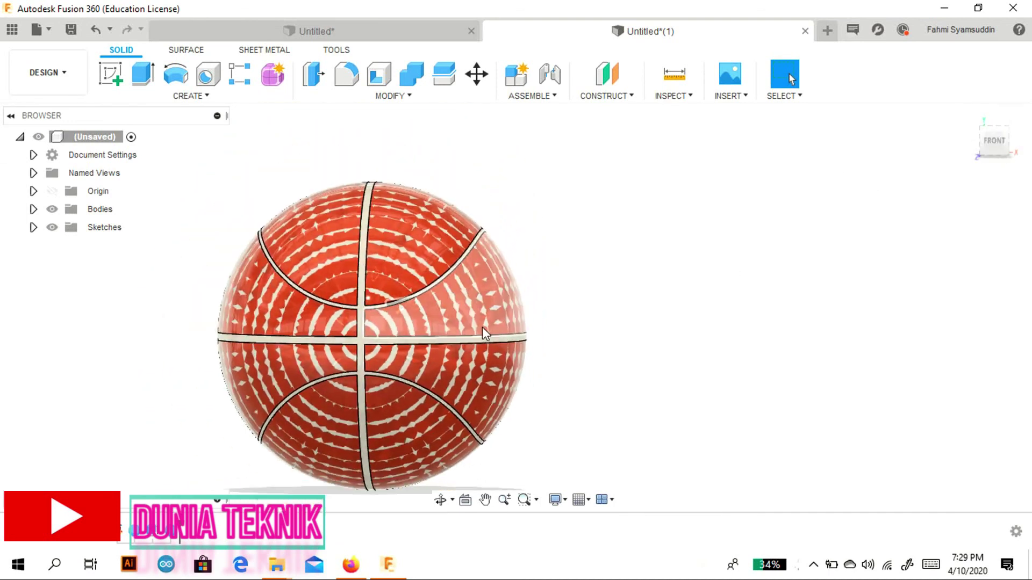
pyautogui.moveTo(1011, 150); pyautogui.dragTo(981, 124)
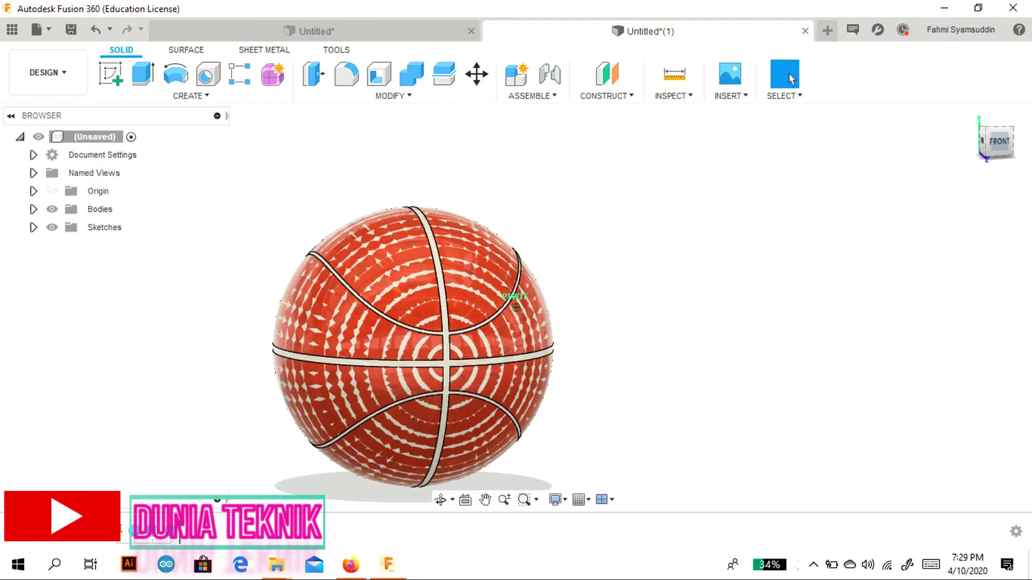
pyautogui.click(970, 115)
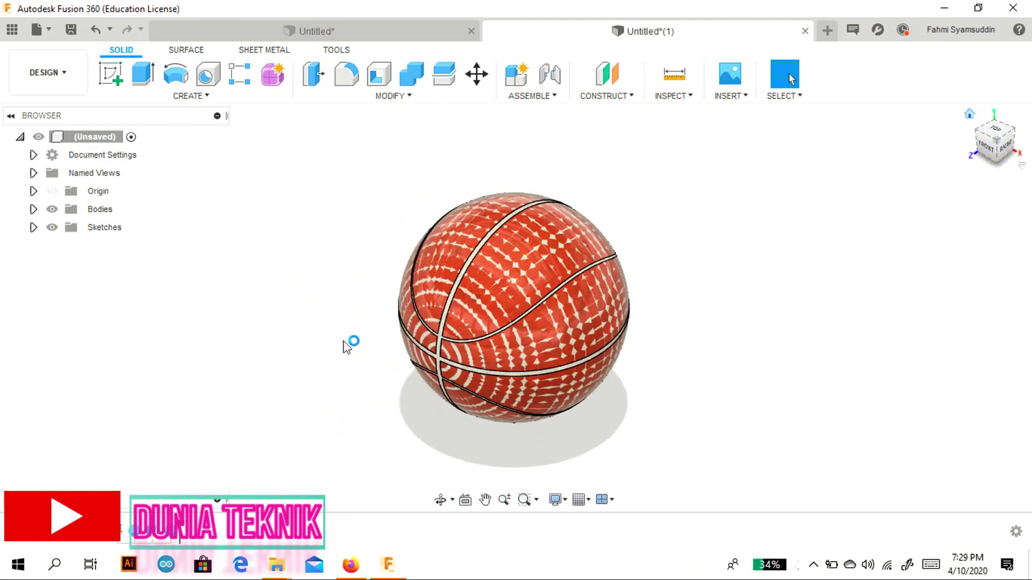